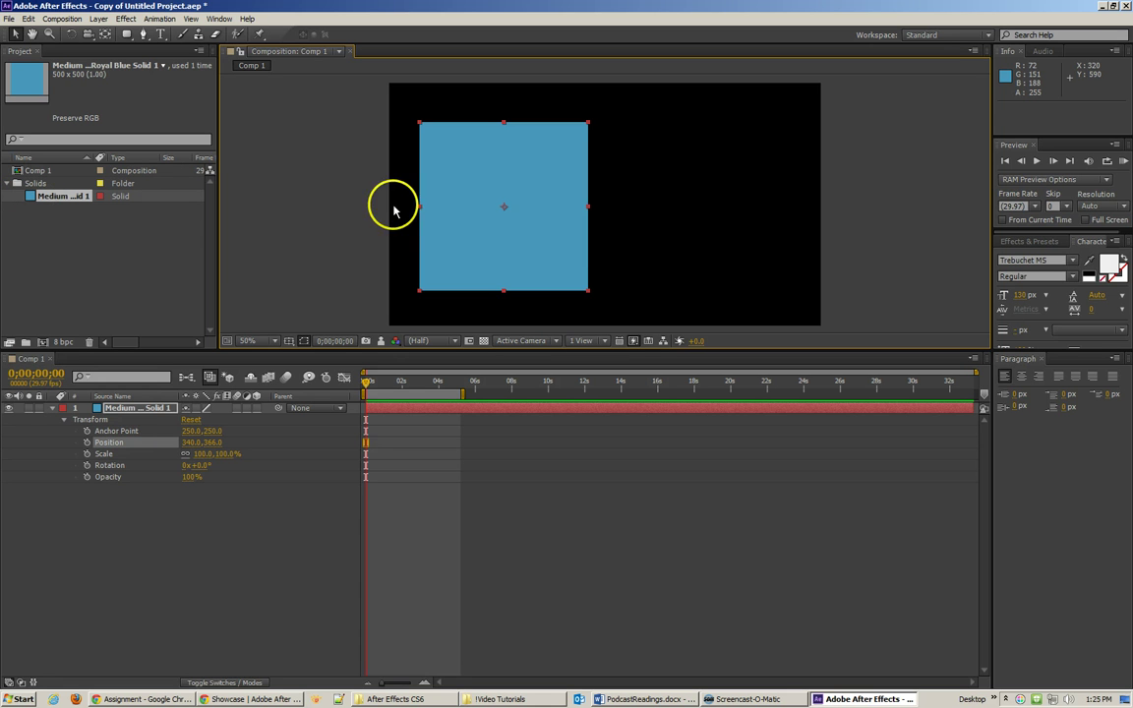
- Duplicate the blue solid layer and move the copy beside the original, in the right half of the composition
left_click(141, 409)
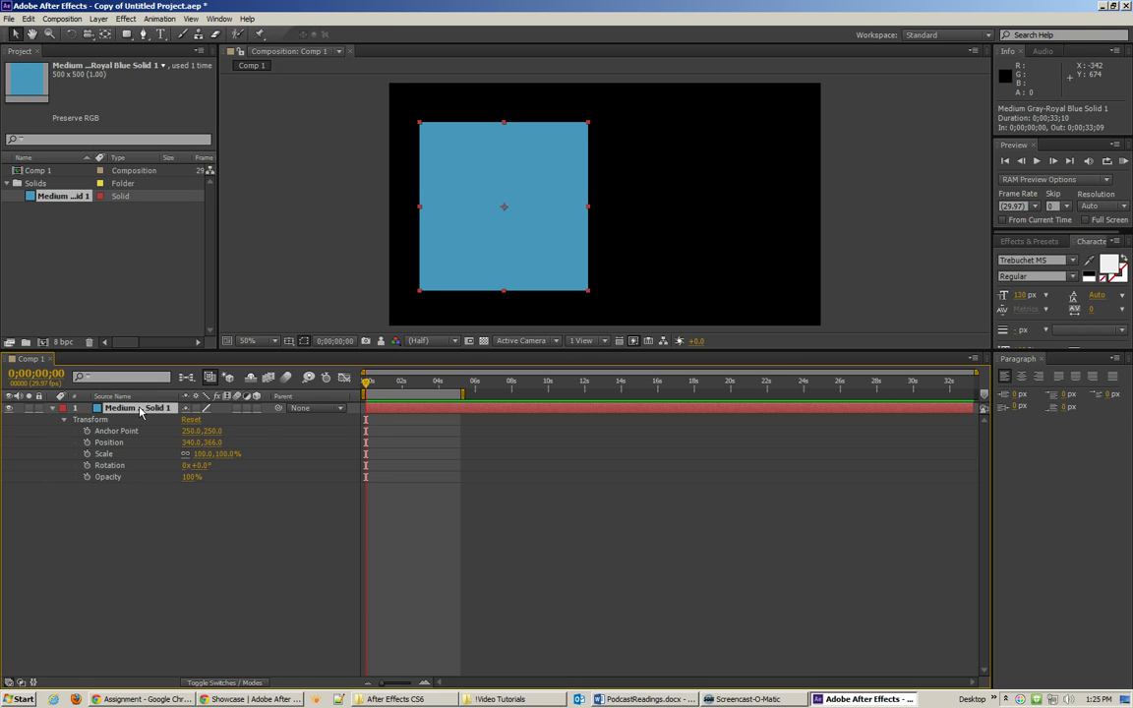
key("ctrl+d")
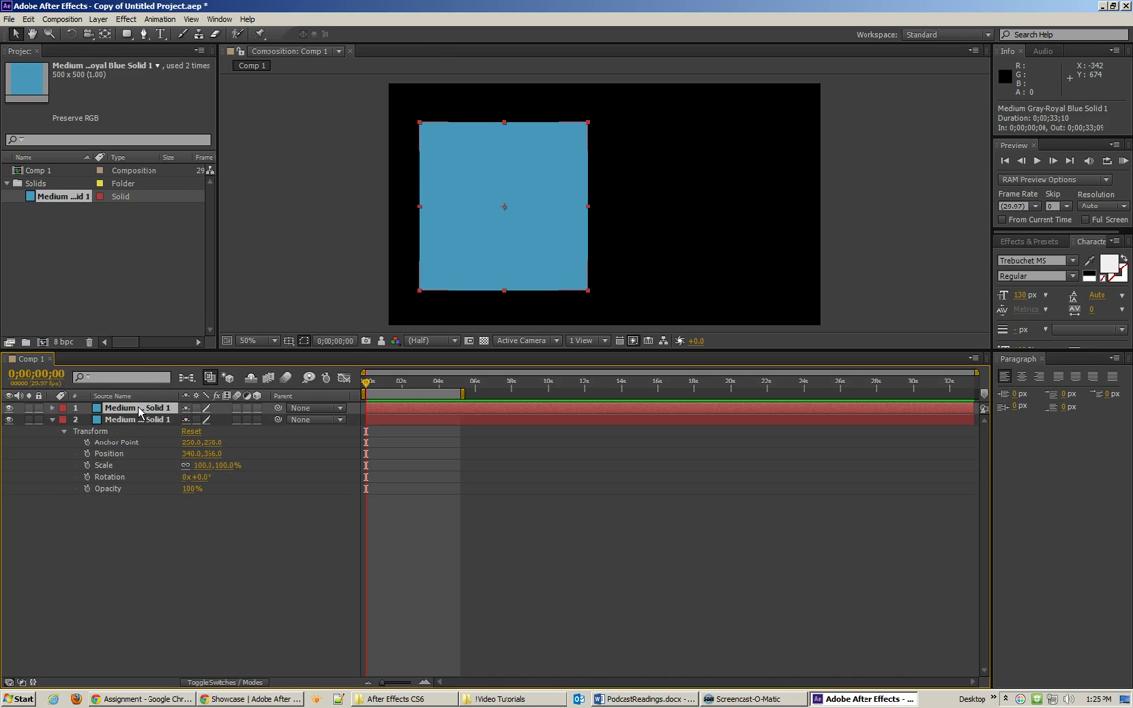
mouse_move(563, 217)
left_mouse_down()
mouse_move(774, 217)
mouse_move(734, 221)
mouse_move(745, 224)
left_mouse_up()
- Scale both blue solids down together to about 84.3, 80.2%
left_click(577, 220, "shift")
left_click_drag(584, 127, 588, 127)
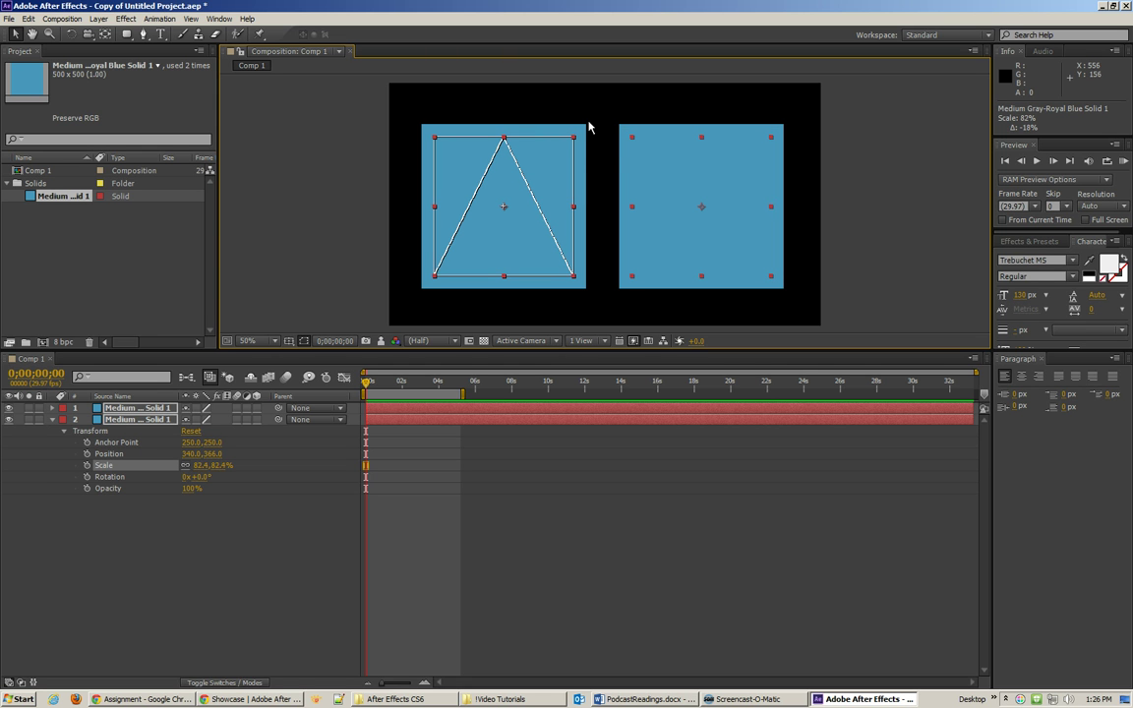
left_click_drag(588, 127, 576, 145)
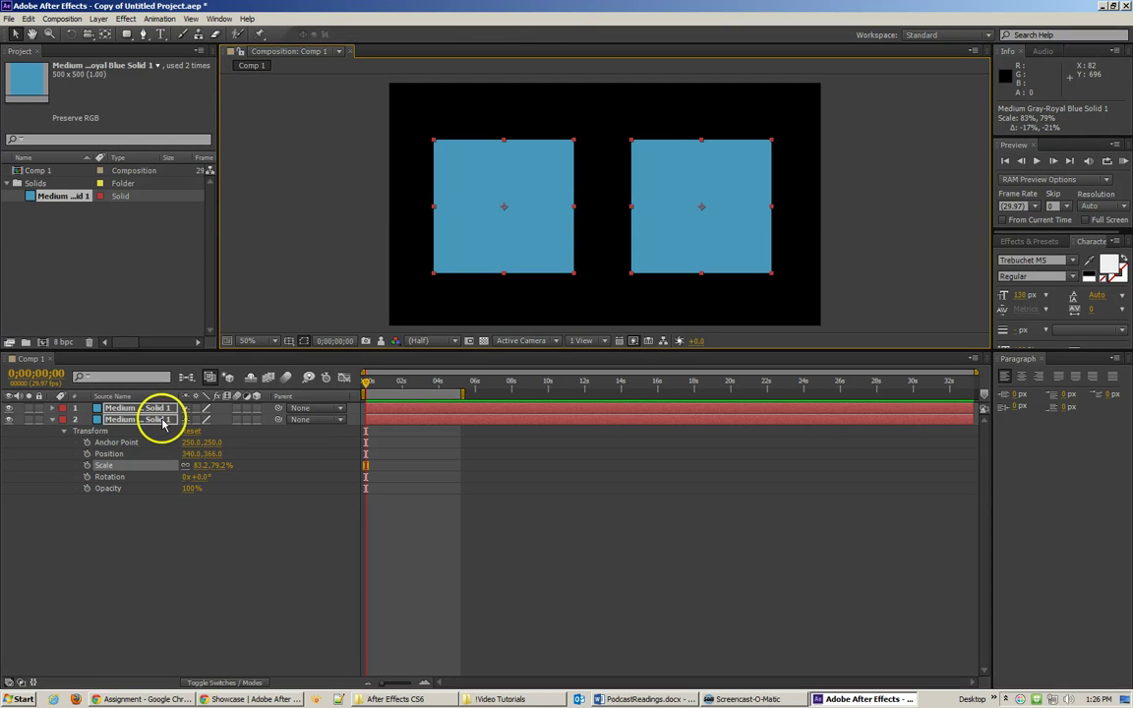
key("s")
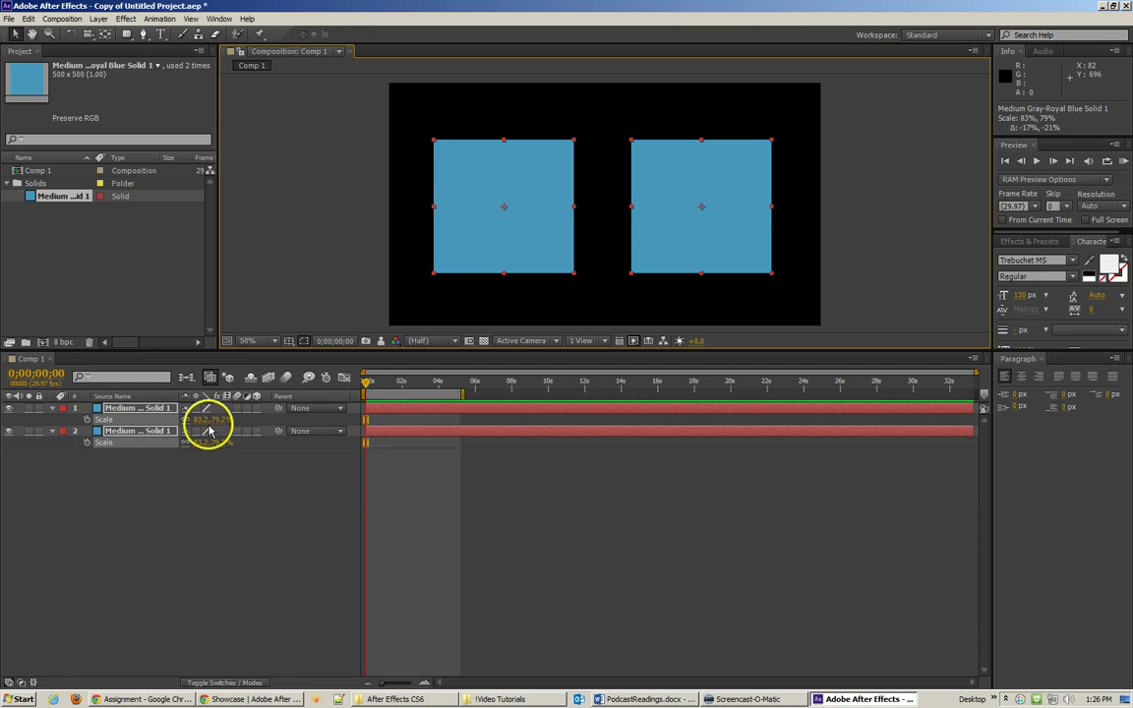
mouse_move(218, 420)
left_mouse_down()
mouse_move(203, 456)
mouse_move(218, 423)
left_mouse_up()
left_click(248, 348)
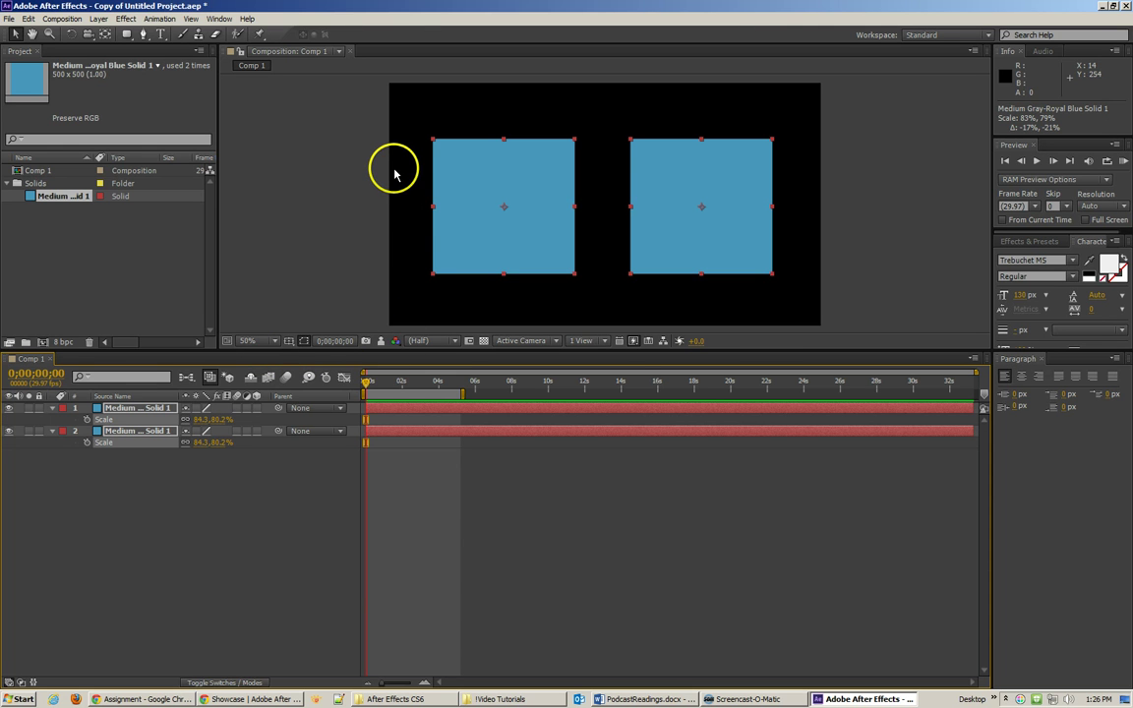
left_click(279, 467)
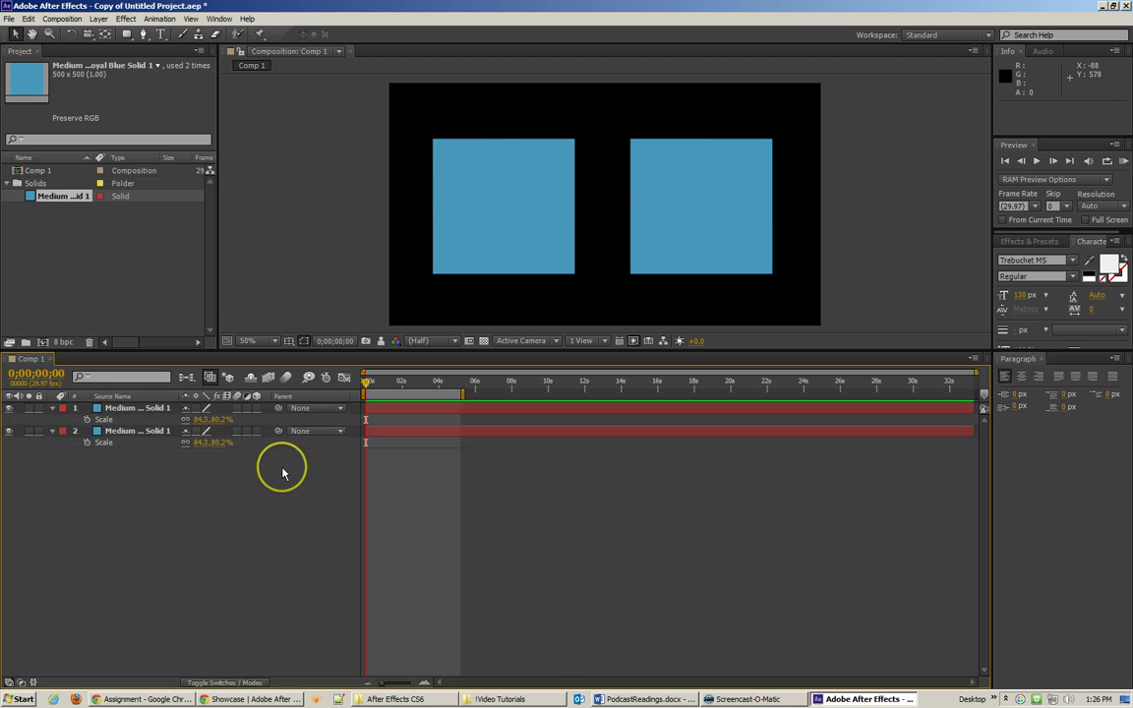
- Add a starting Rotation keyframe to both solid layers at 0;00;00;00
left_click(133, 406)
left_click(139, 433, "shift")
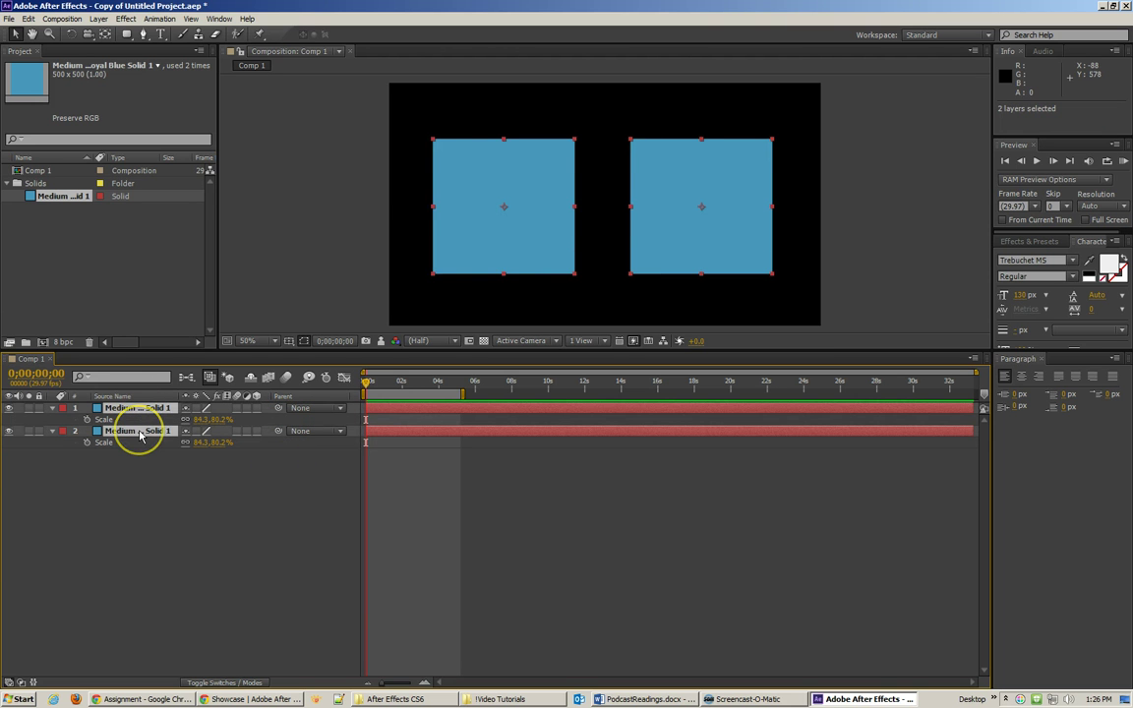
key("r")
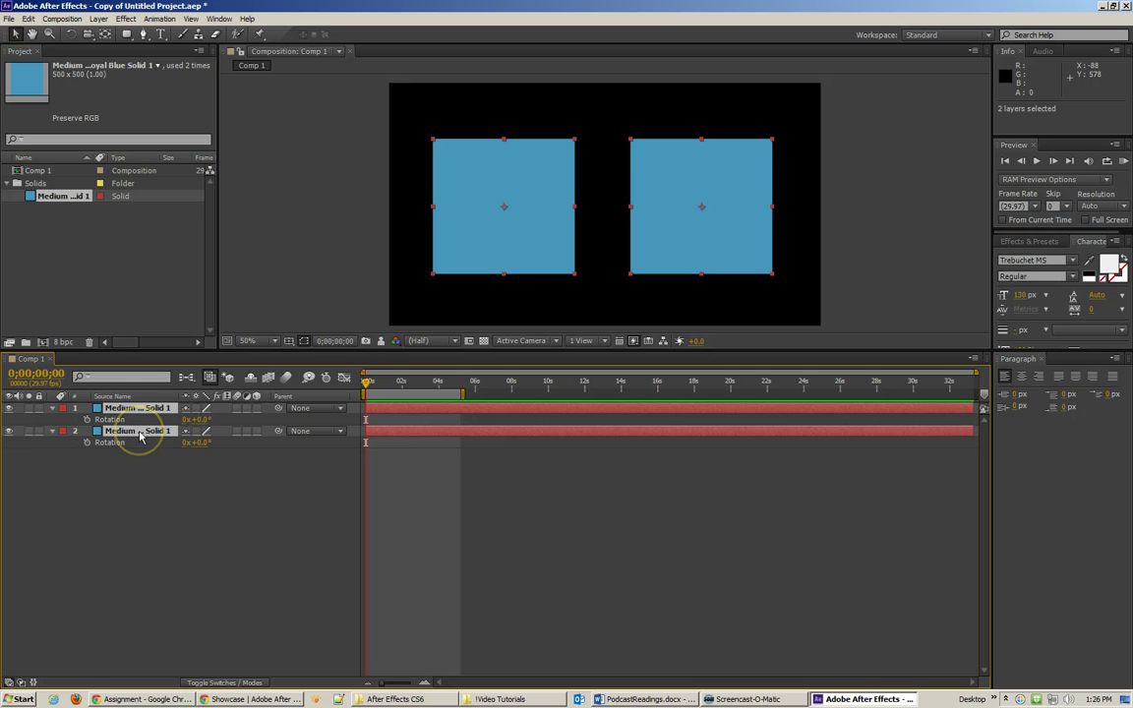
left_click(87, 419)
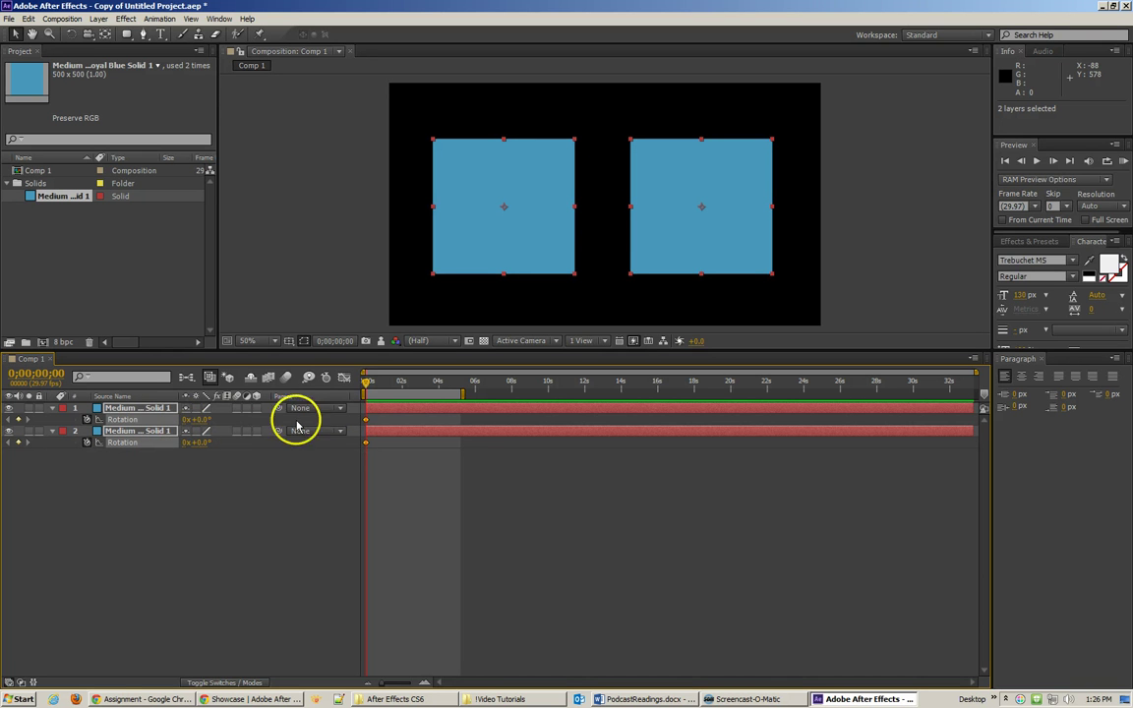
- Set both layers' rotation to 3 revolutions at 0;00;05;00 and scrub back through the animation to about 0;00;00;24
left_click_drag(366, 383, 463, 387)
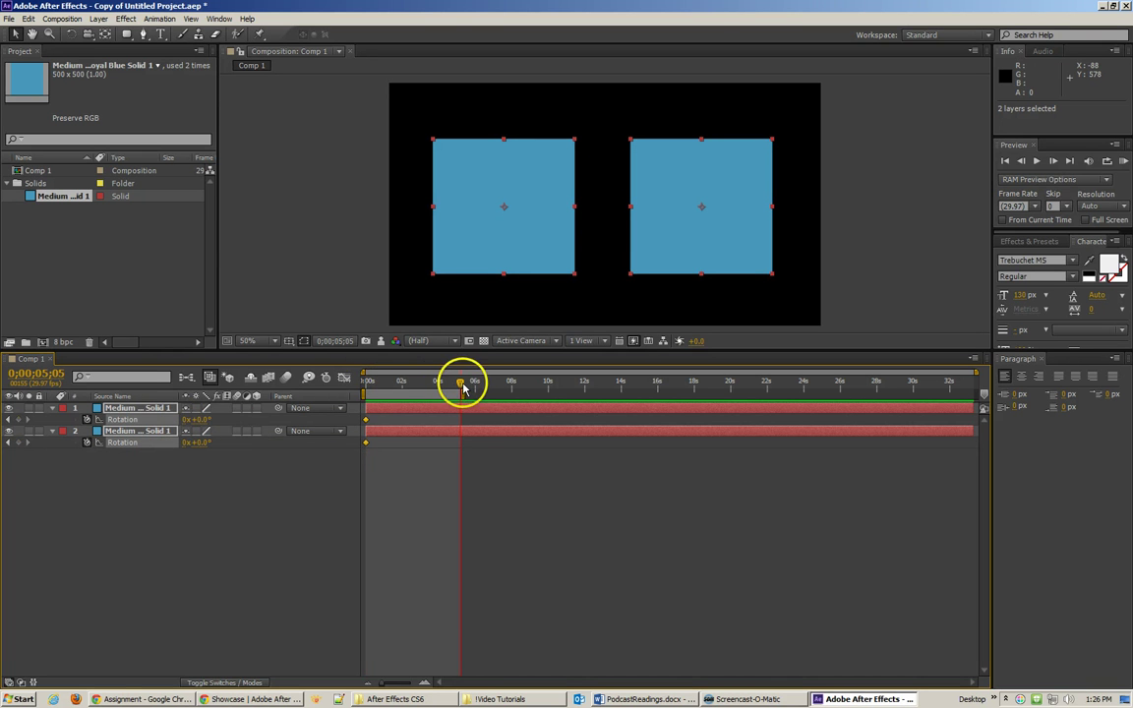
key("Page_Up")
key("Page_Up")
key("Page_Up")
key("Page_Up")
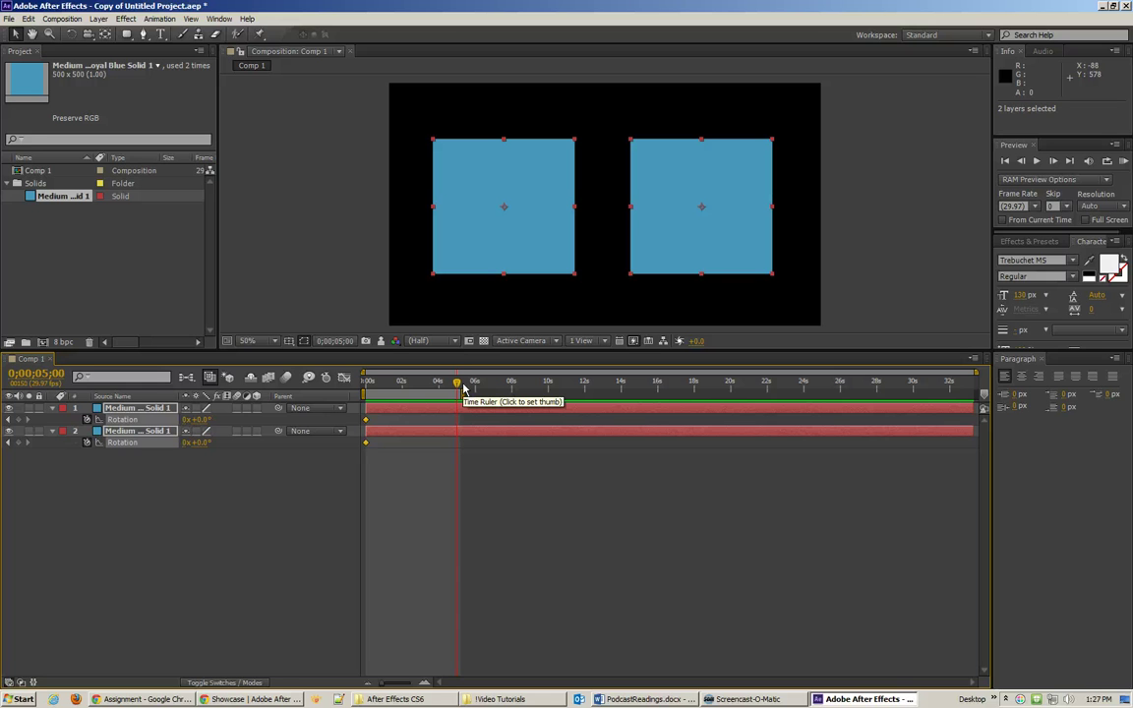
left_click(189, 419)
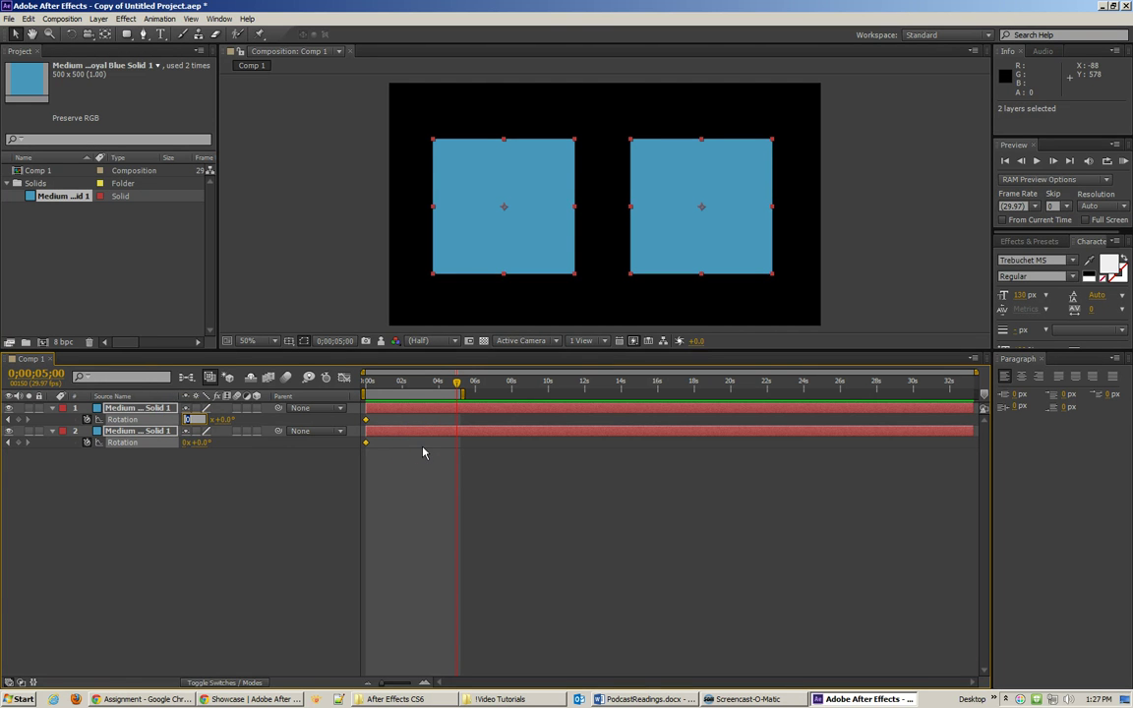
type("3")
left_click(263, 481)
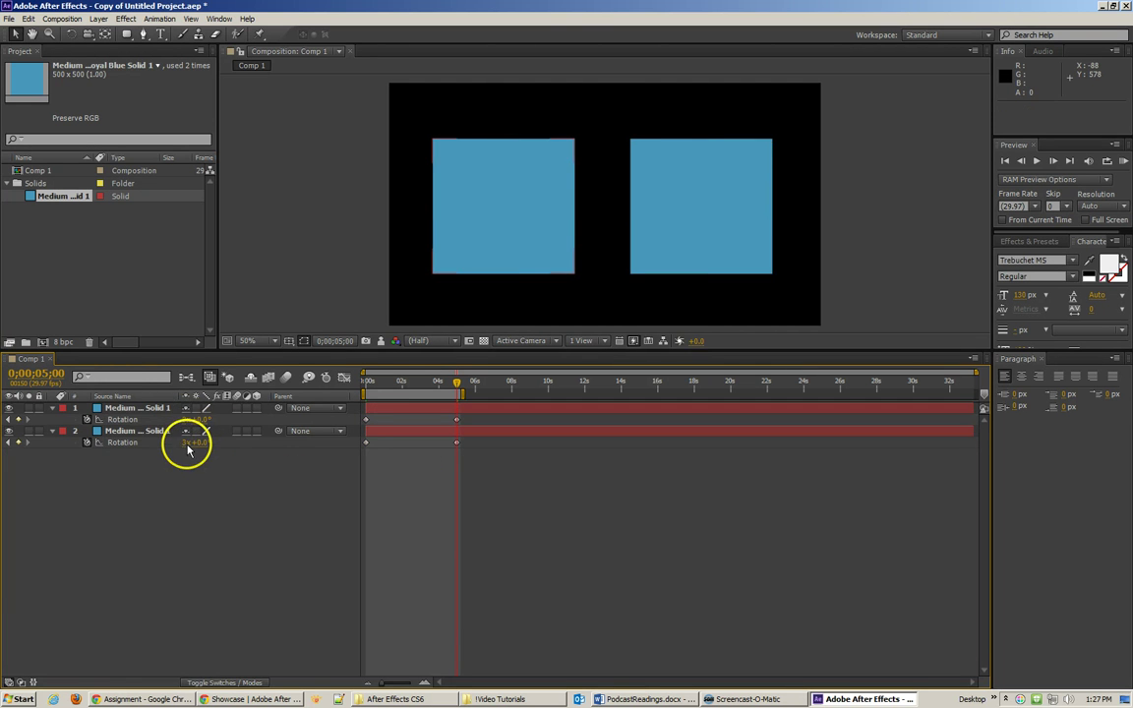
left_click(384, 392)
left_click_drag(447, 386, 380, 387)
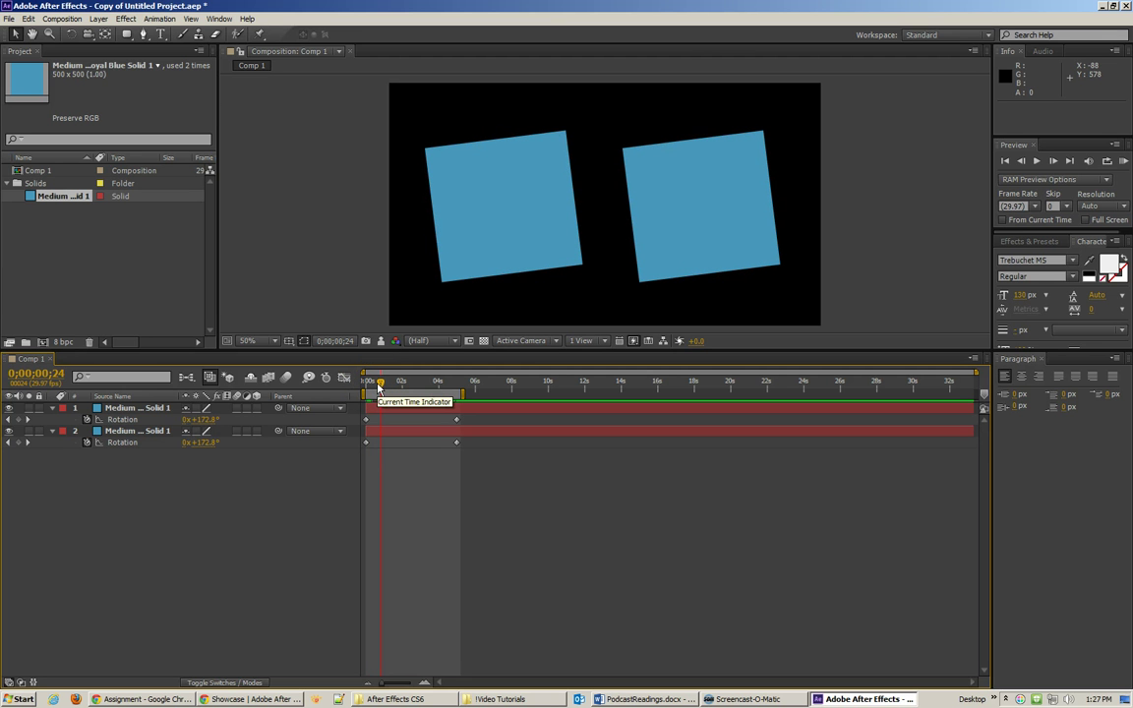
- Apply the Drop Shadow effect to the left solid and show the composition over the transparency grid
left_click(160, 408)
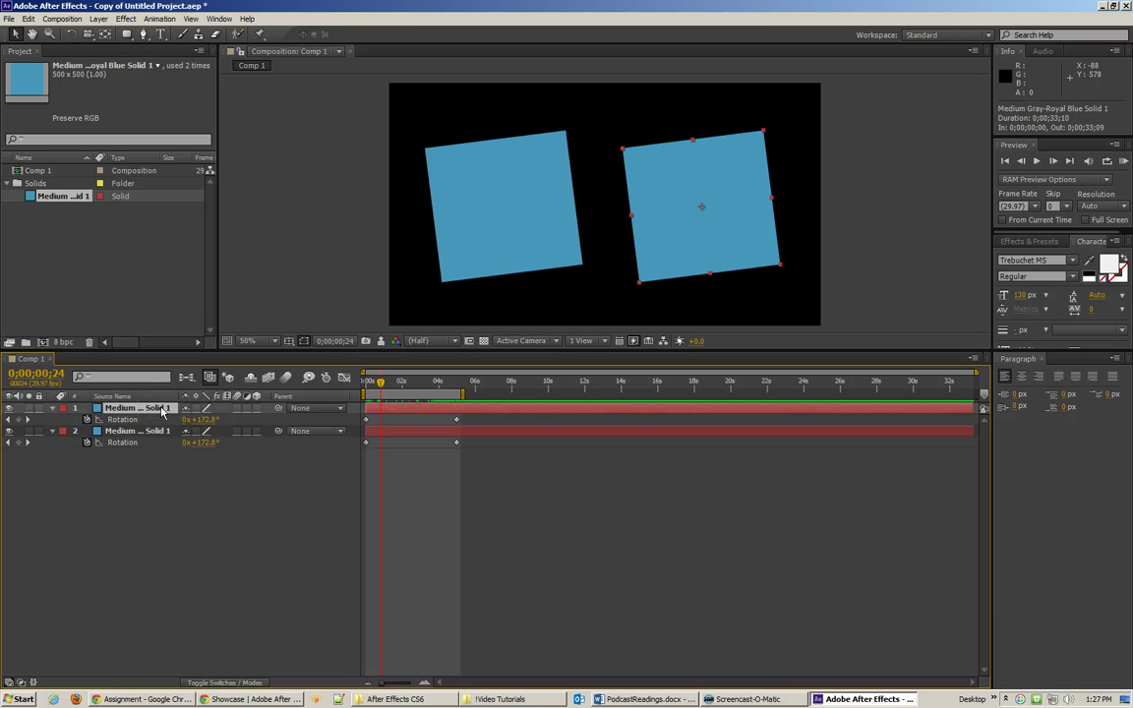
left_click(440, 240)
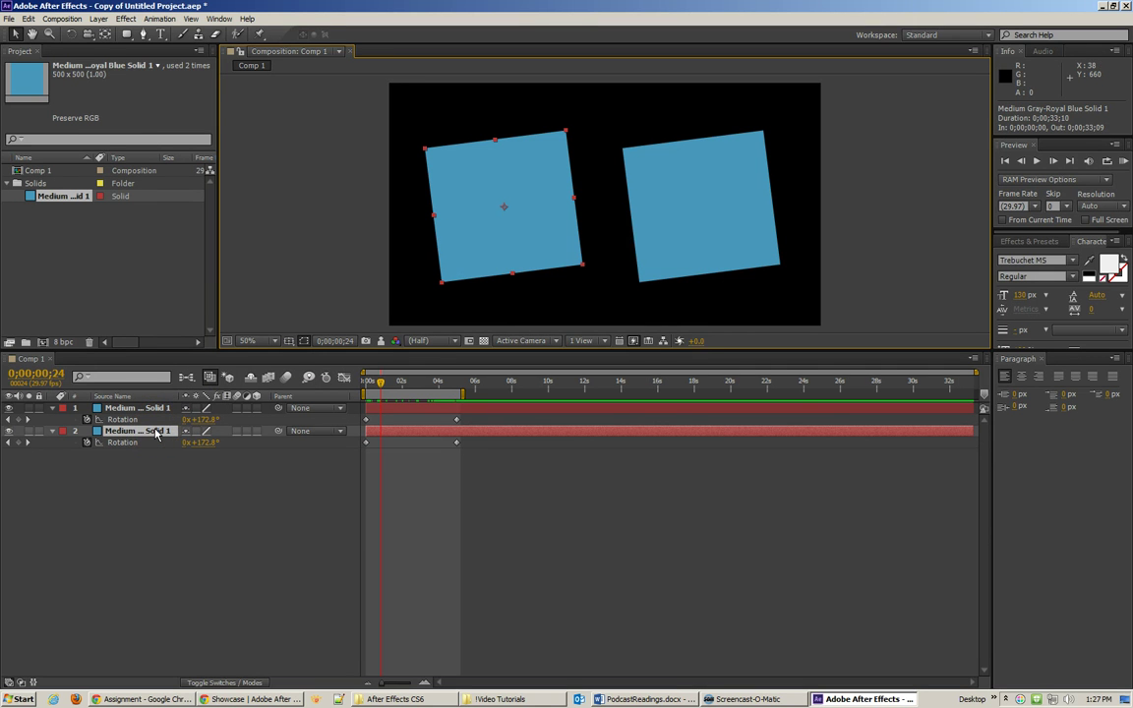
left_click(126, 19)
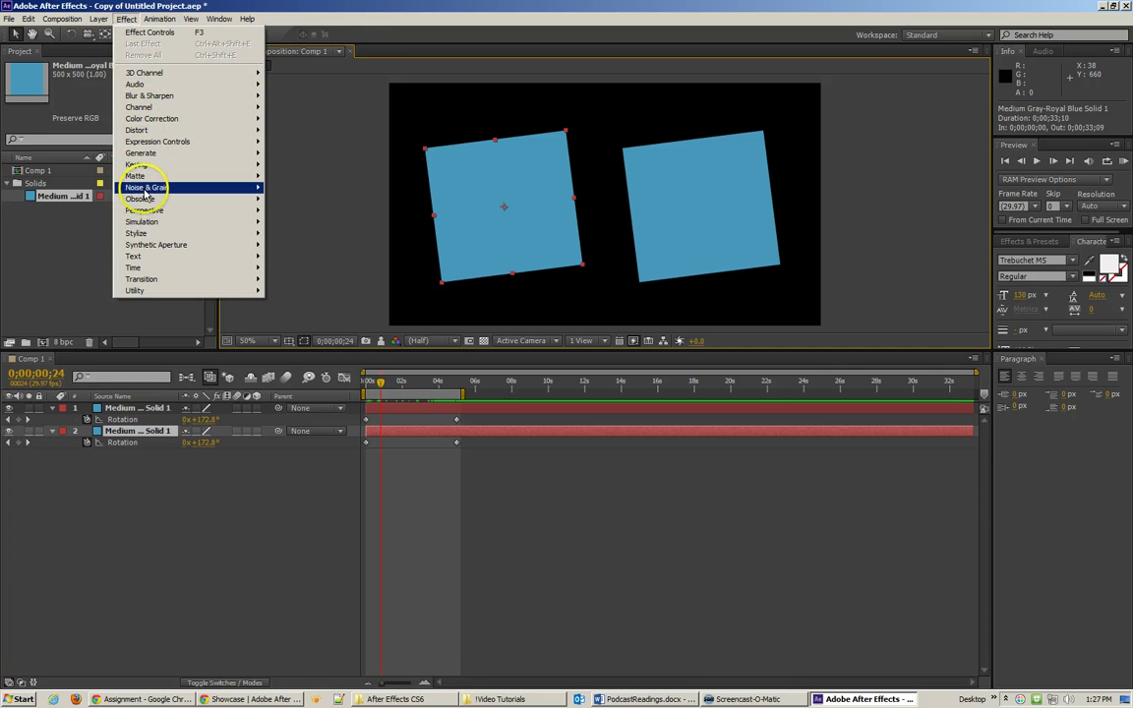
mouse_move(177, 210)
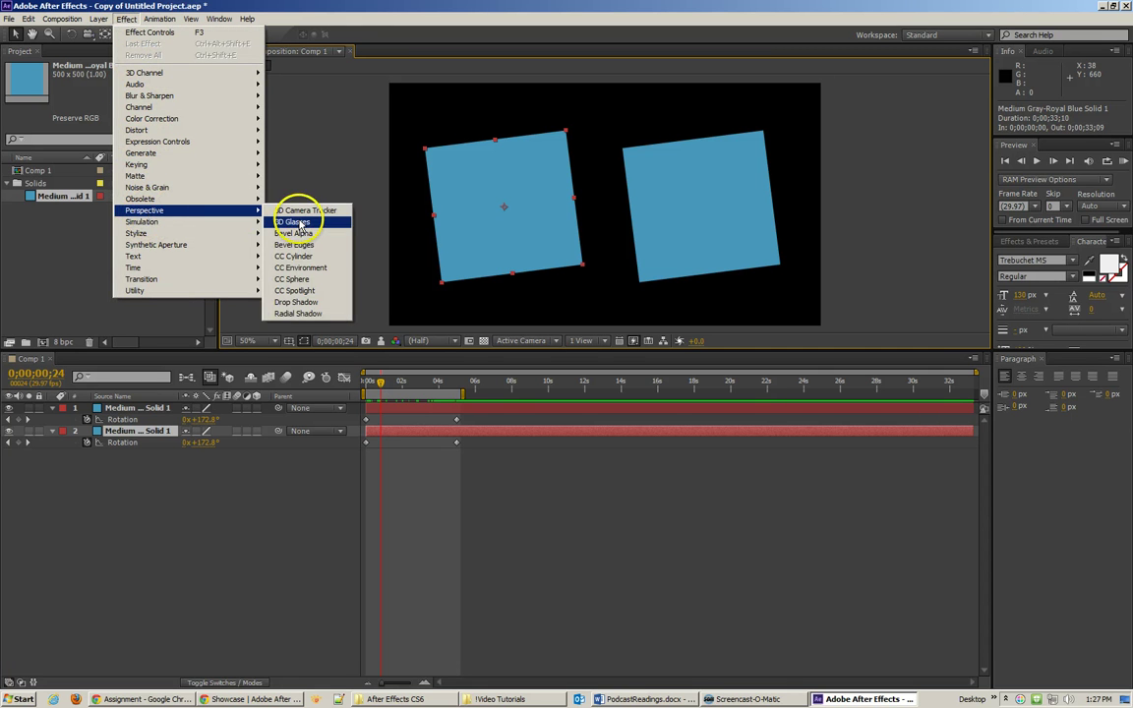
left_click(309, 303)
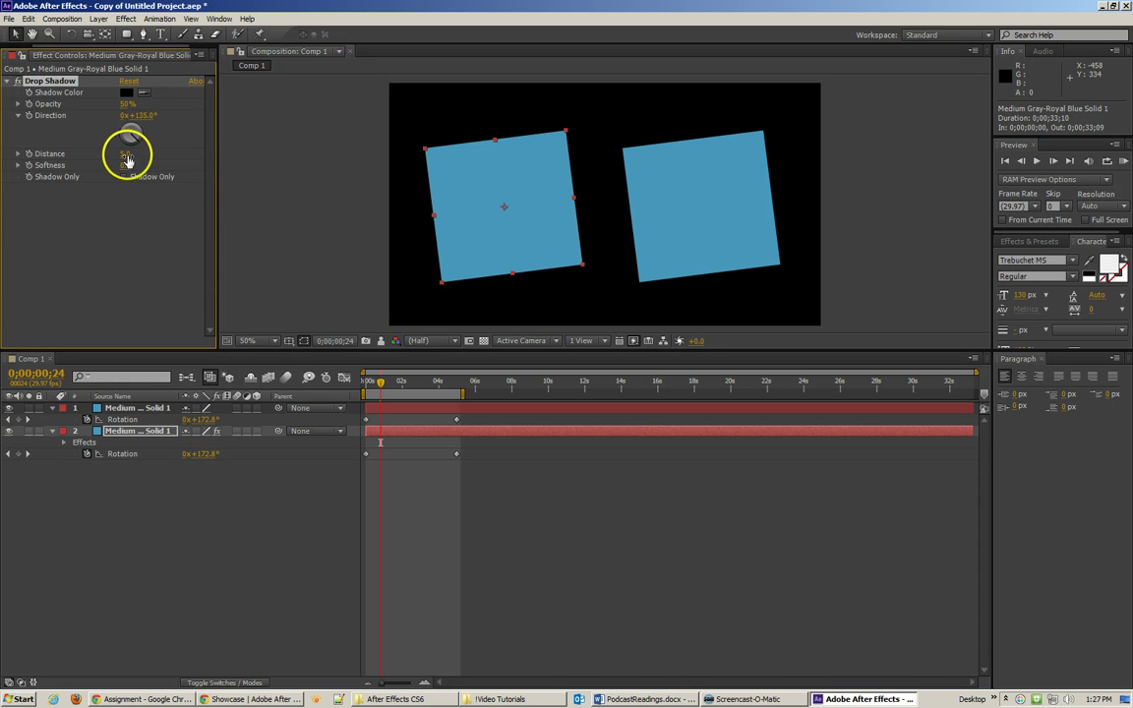
left_click(485, 340)
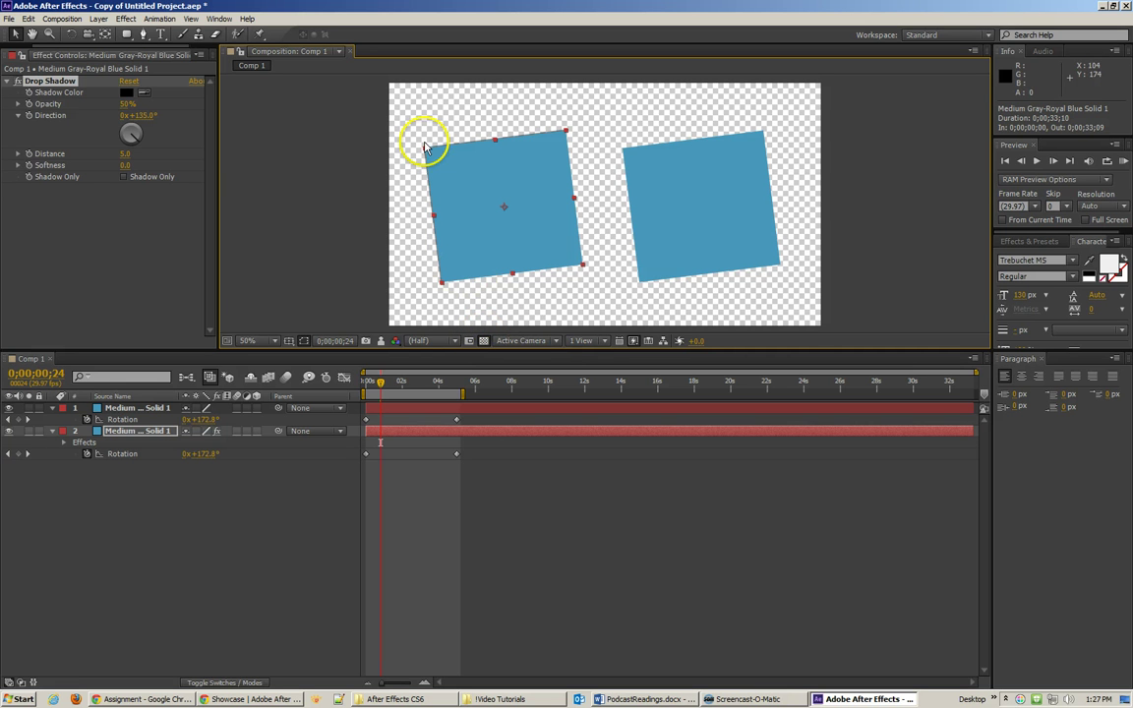
- Set the drop shadow's distance to 72 and softness to 27, and return the current time to 0;00;00;00
mouse_move(126, 153)
left_mouse_down()
mouse_move(126, 169)
mouse_move(144, 164)
left_mouse_up()
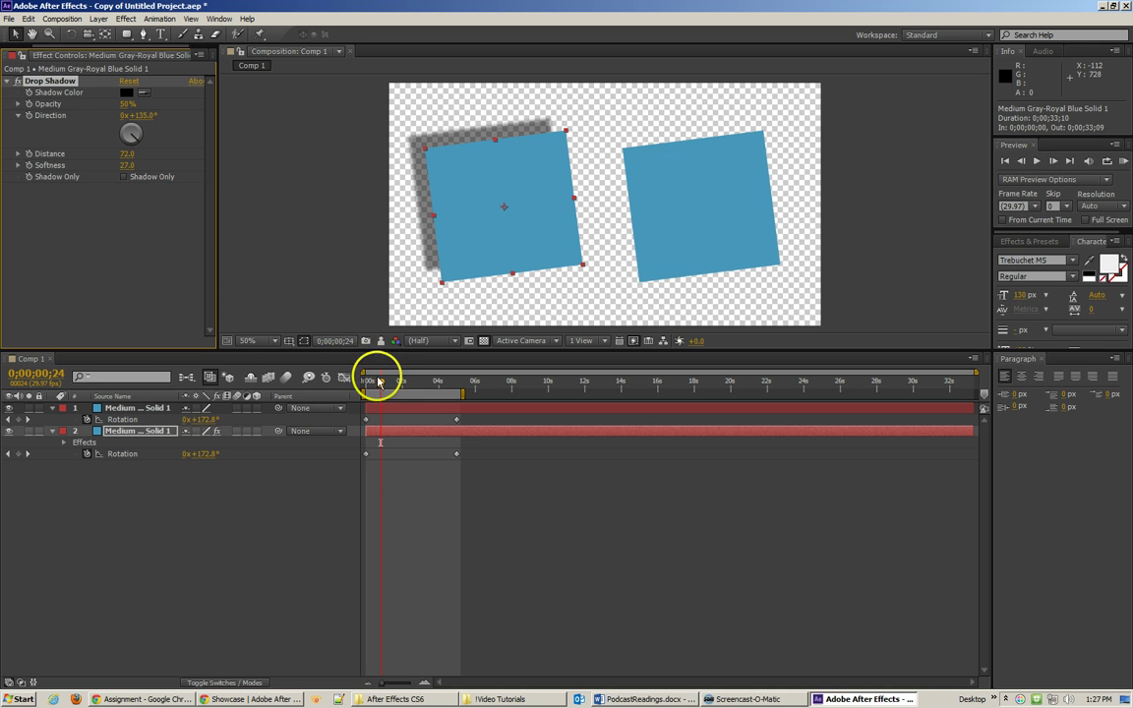
left_click(378, 383)
mouse_move(379, 387)
left_mouse_down()
mouse_move(362, 387)
mouse_move(456, 391)
mouse_move(364, 391)
left_mouse_up()
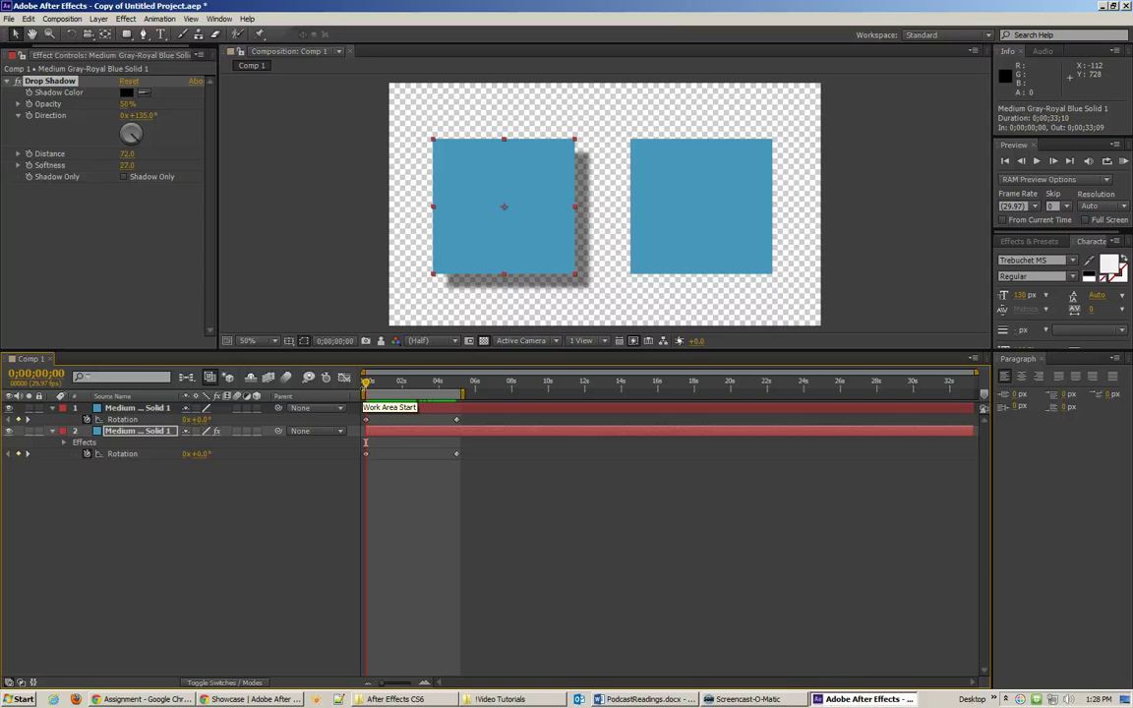
- Expand the left solid's layer and examine the order of its Effects, Drop Shadow and Transform properties
left_click(103, 430)
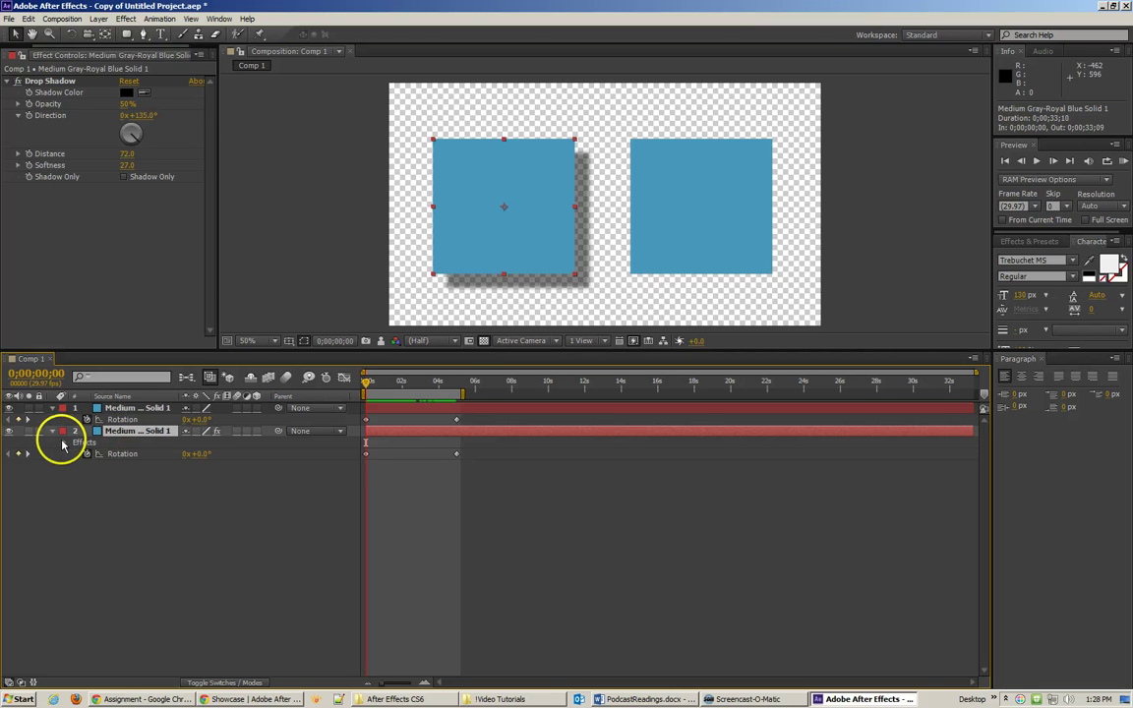
left_click(64, 443)
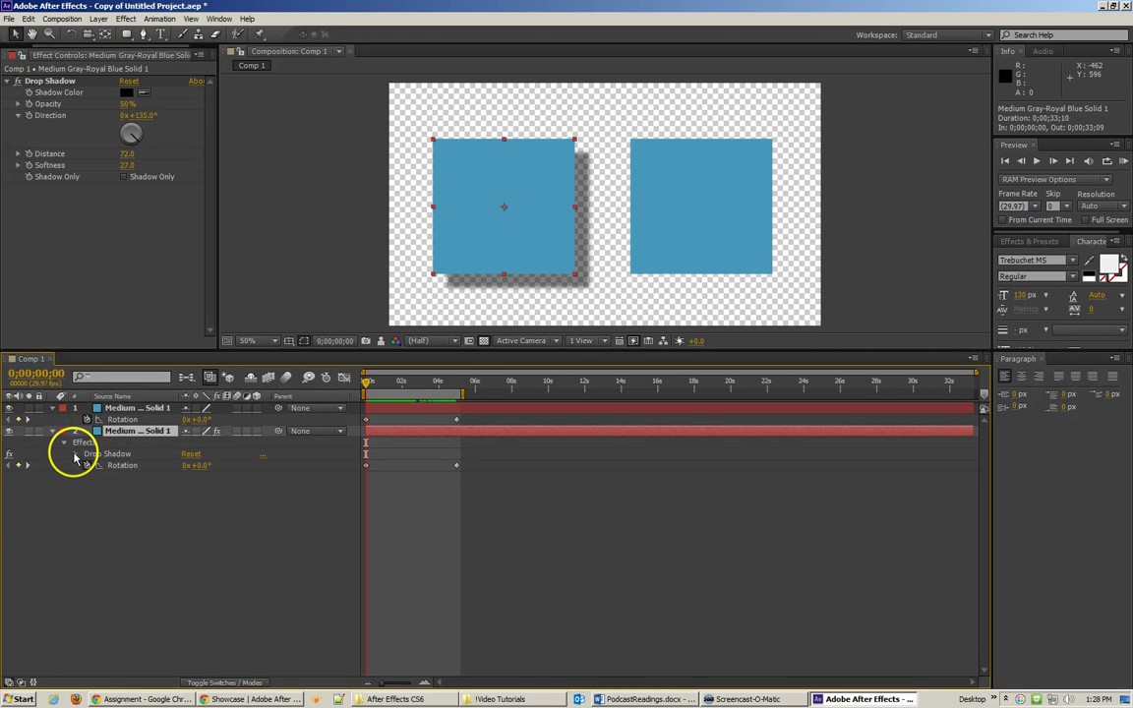
left_click(71, 452)
left_click(52, 431)
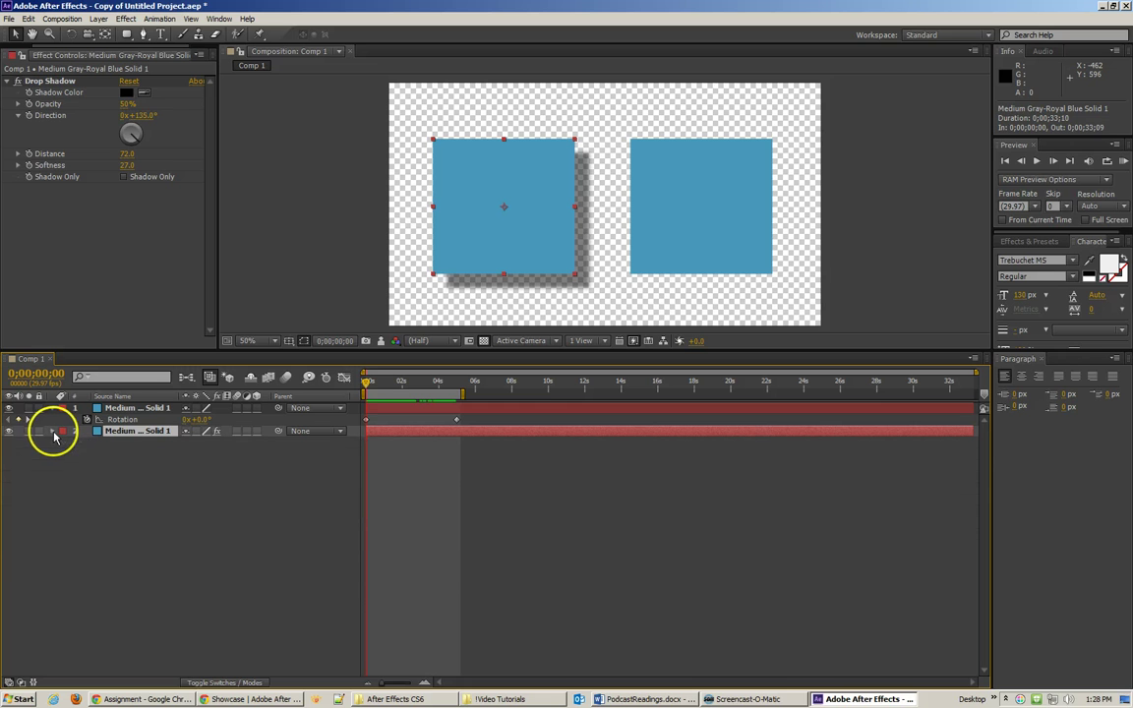
left_click(52, 431)
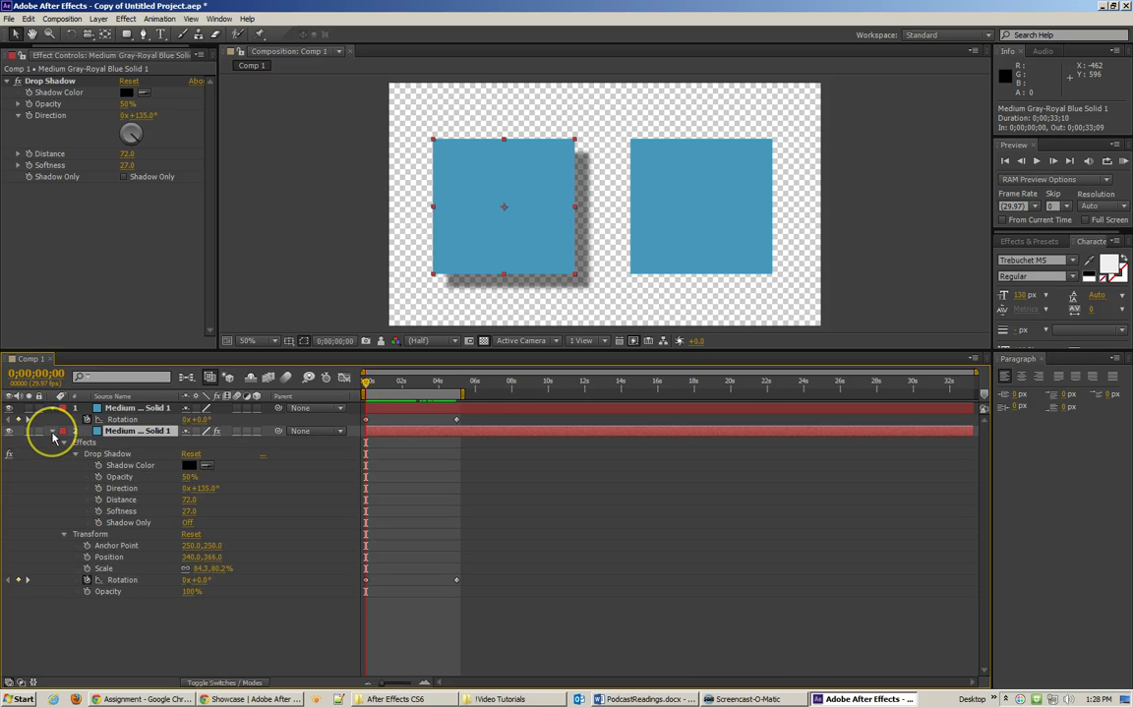
left_click(53, 431)
left_click(52, 431)
left_click(72, 445)
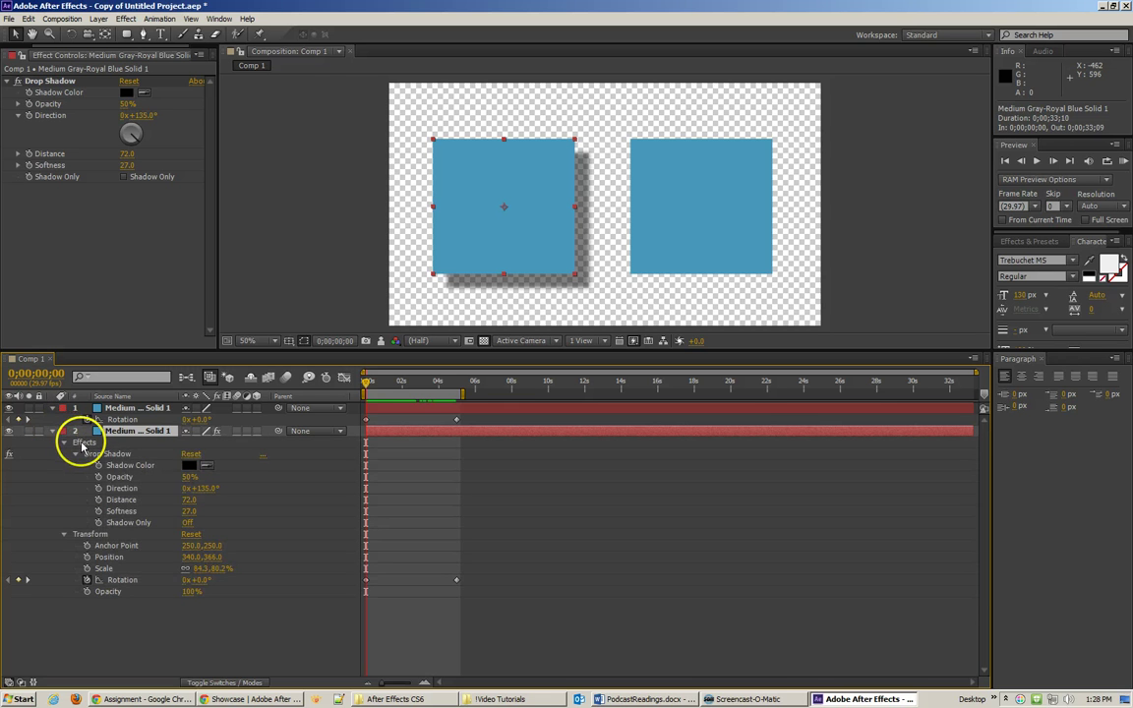
left_click(75, 455)
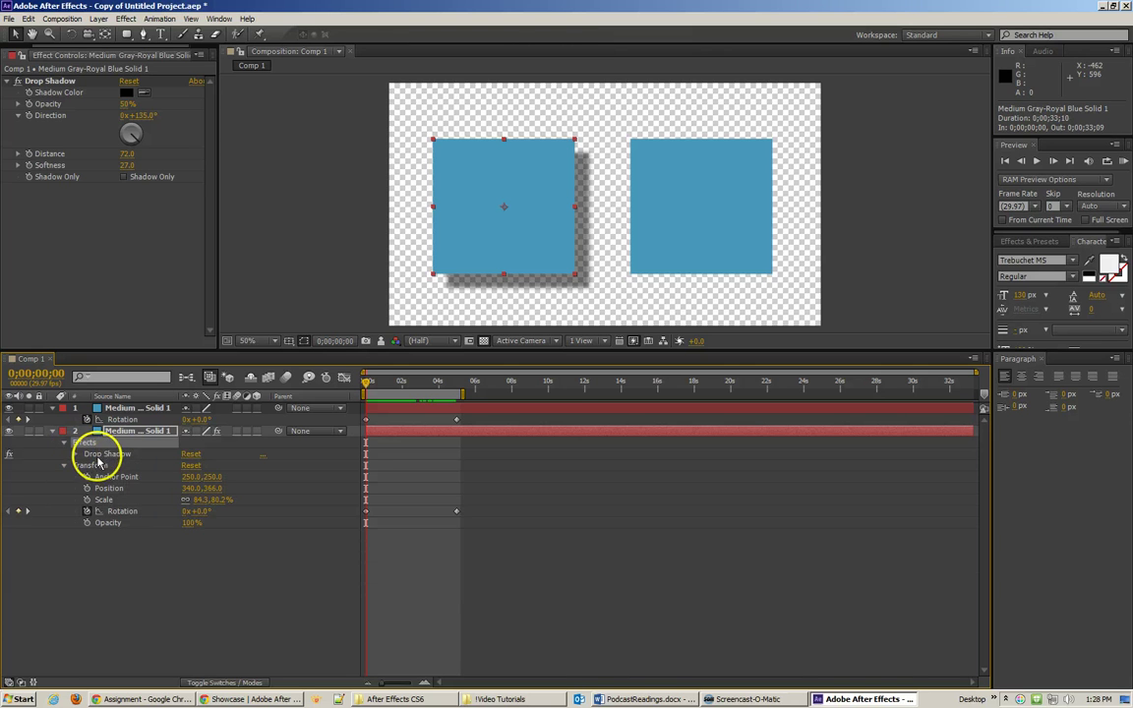
left_click(98, 456)
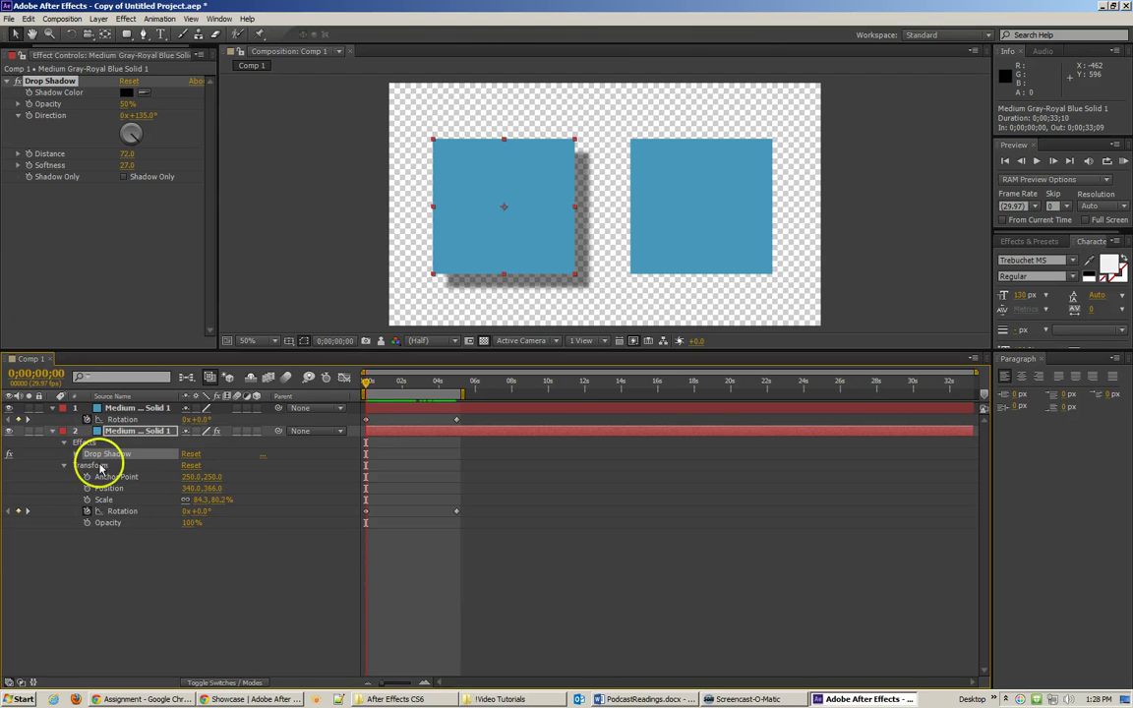
left_click(92, 464)
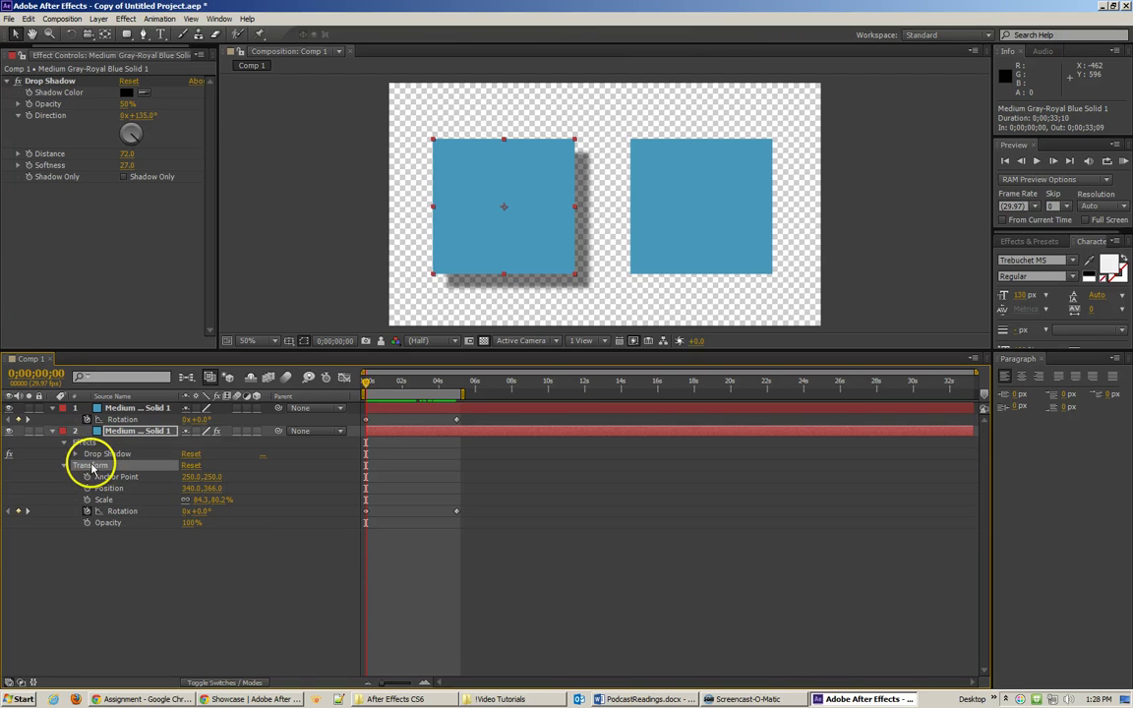
left_click(98, 562)
left_click(141, 433)
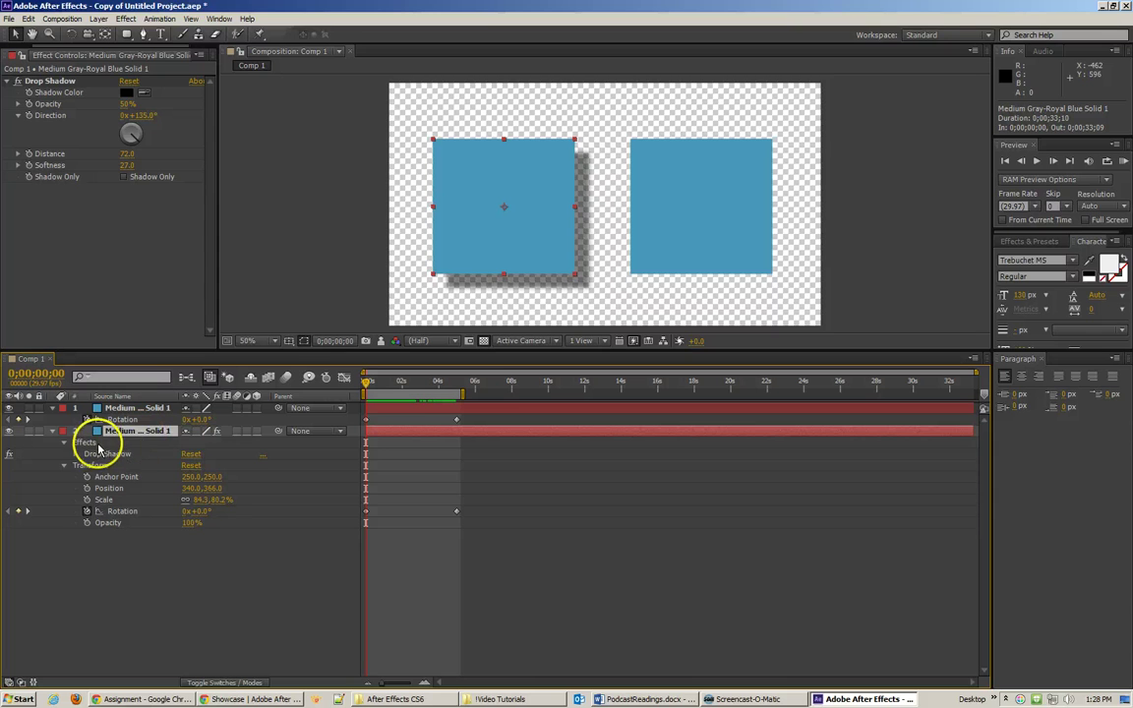
left_click(99, 445)
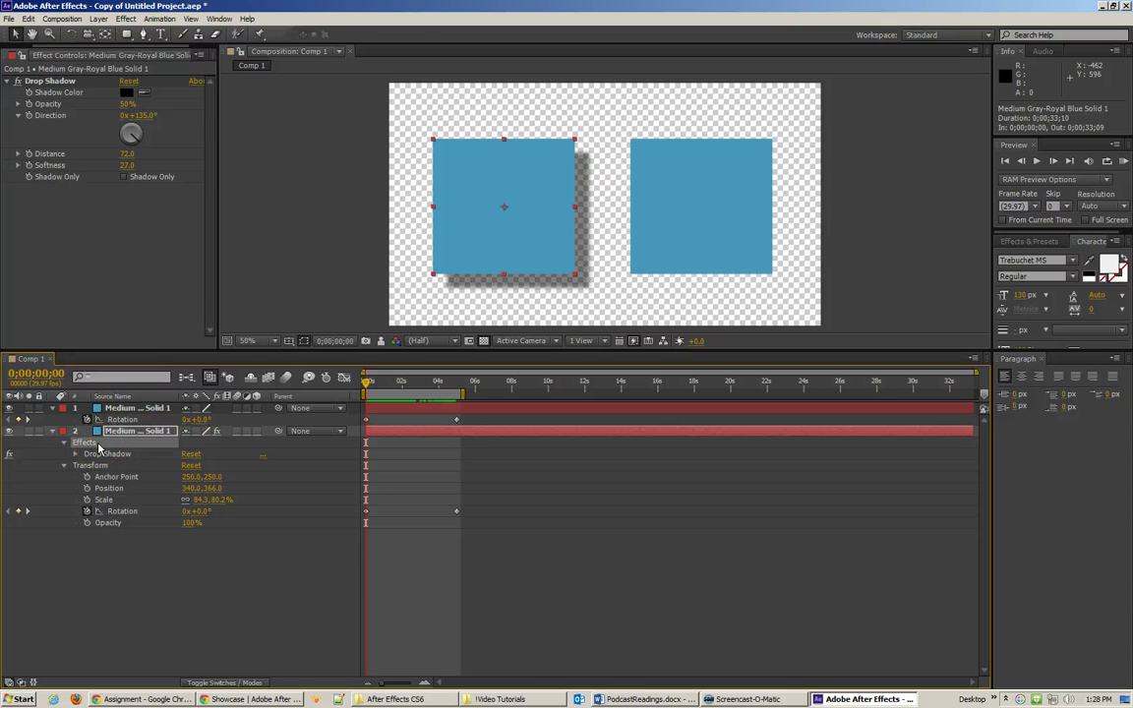
left_click(94, 452)
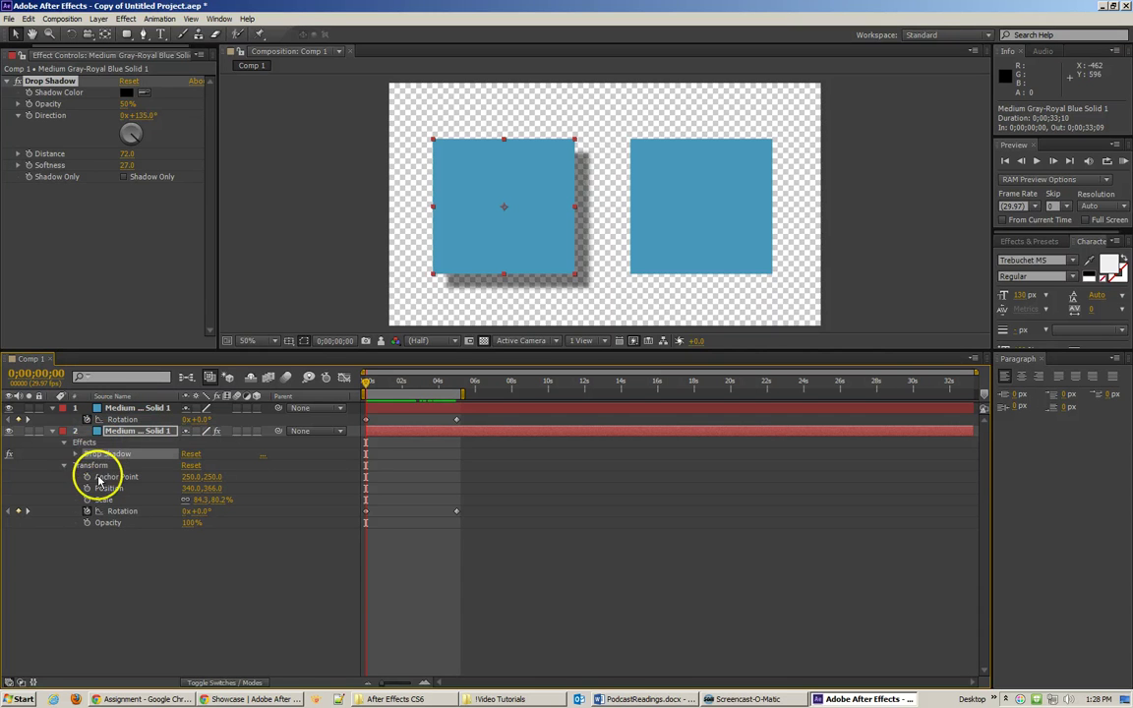
left_click(132, 431)
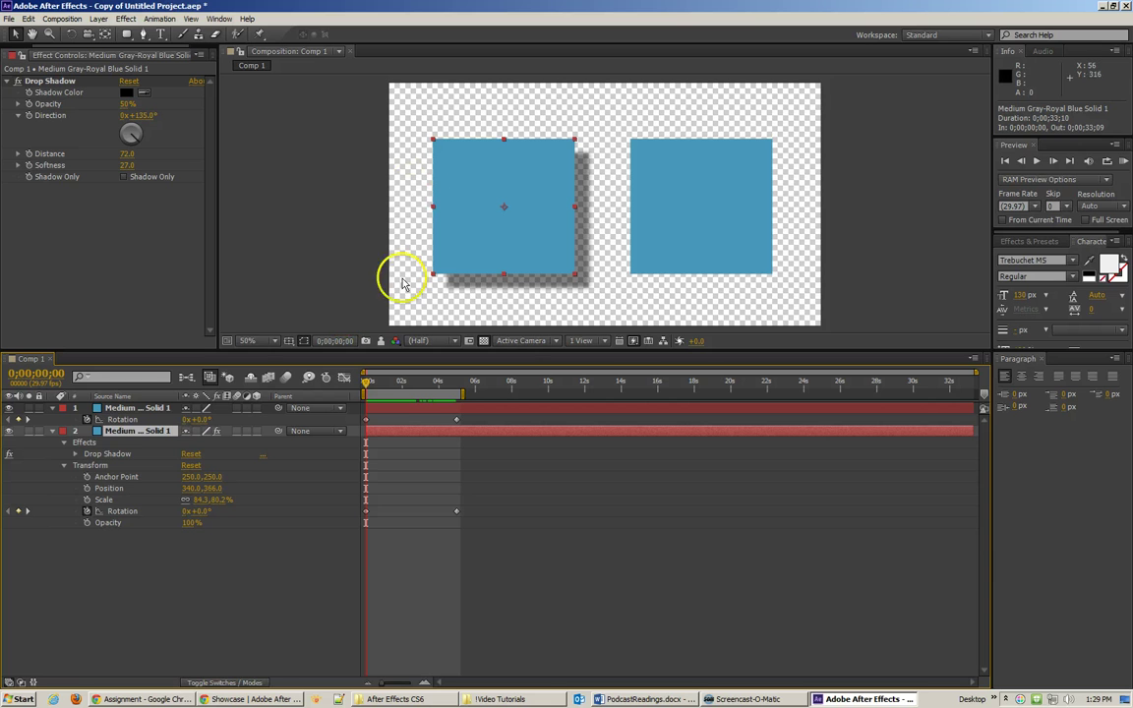
- Highlight the left solid's Effects group, Drop Shadow and Transform group in turn to review their processing order
left_click(104, 459)
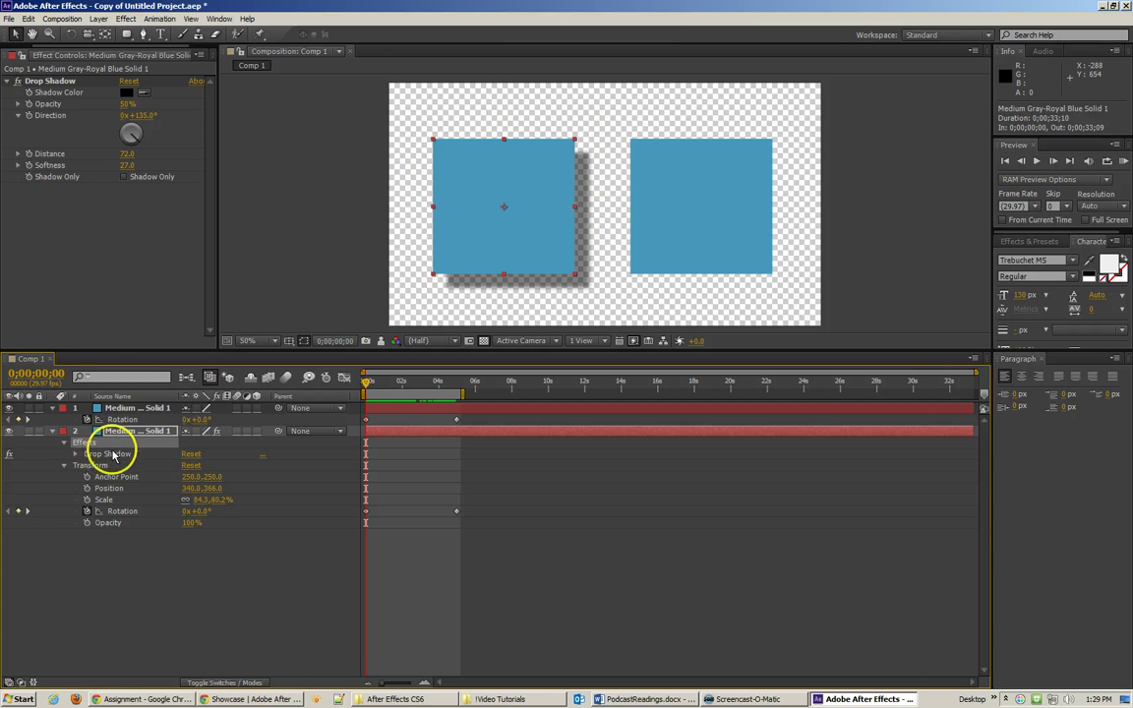
left_click(108, 455)
left_click(109, 467)
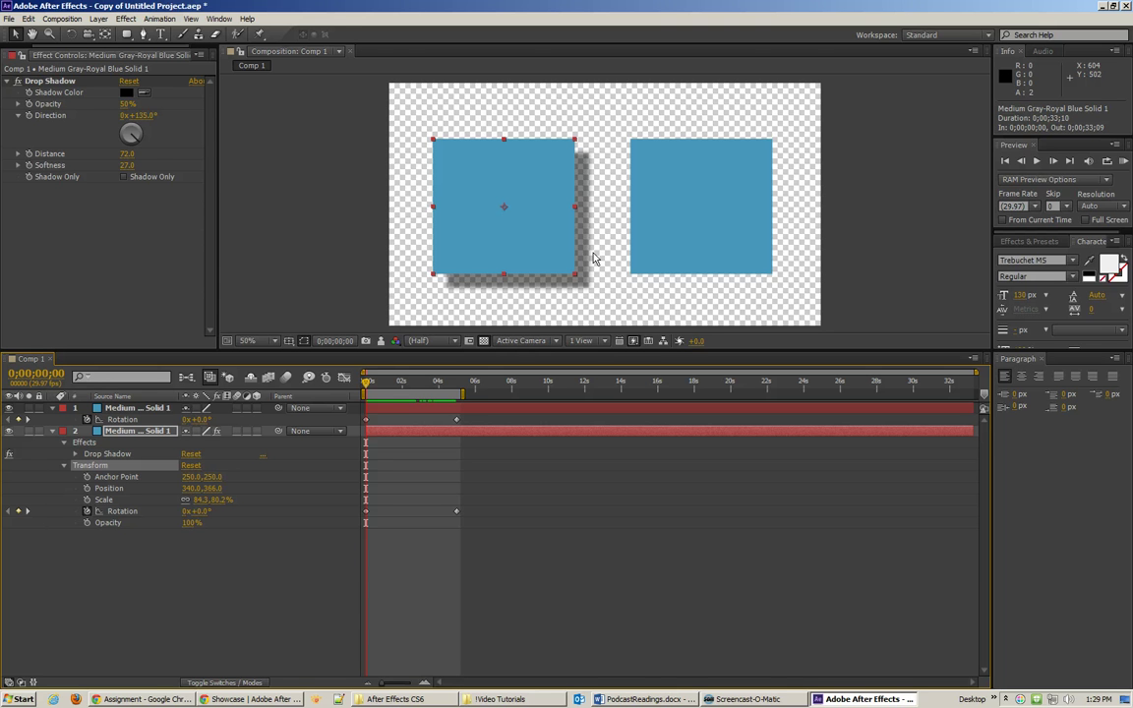
- Copy the Drop Shadow effect from the left solid and paste it onto the right solid
left_click(713, 246)
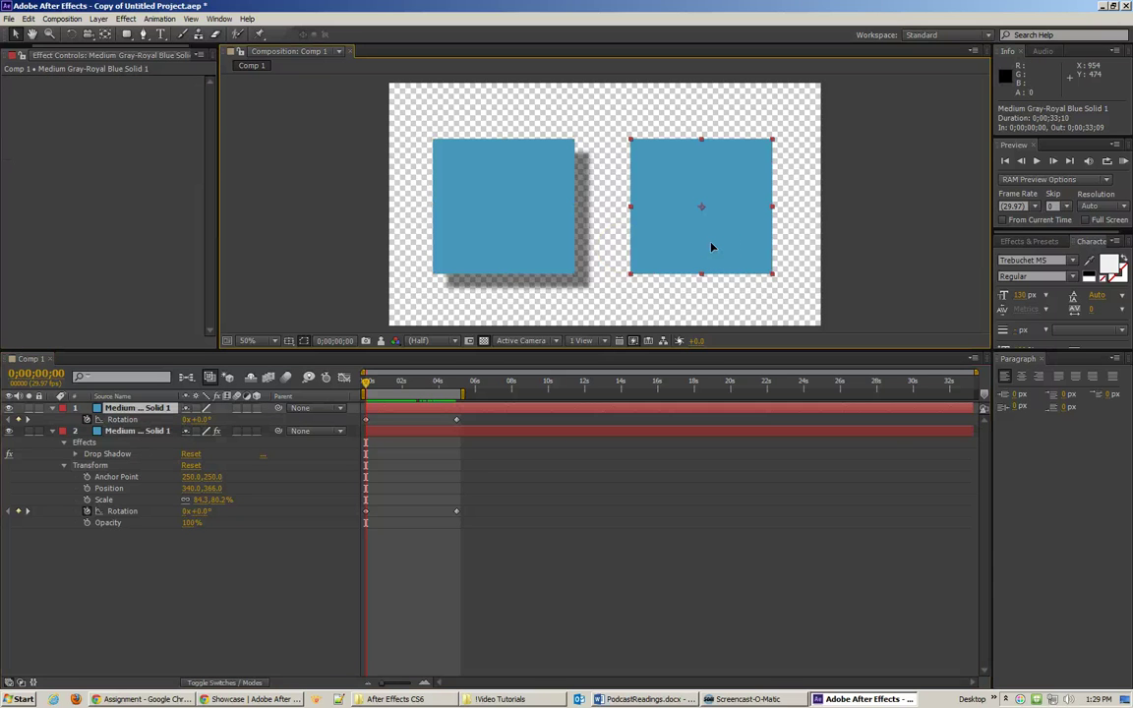
left_click(116, 455)
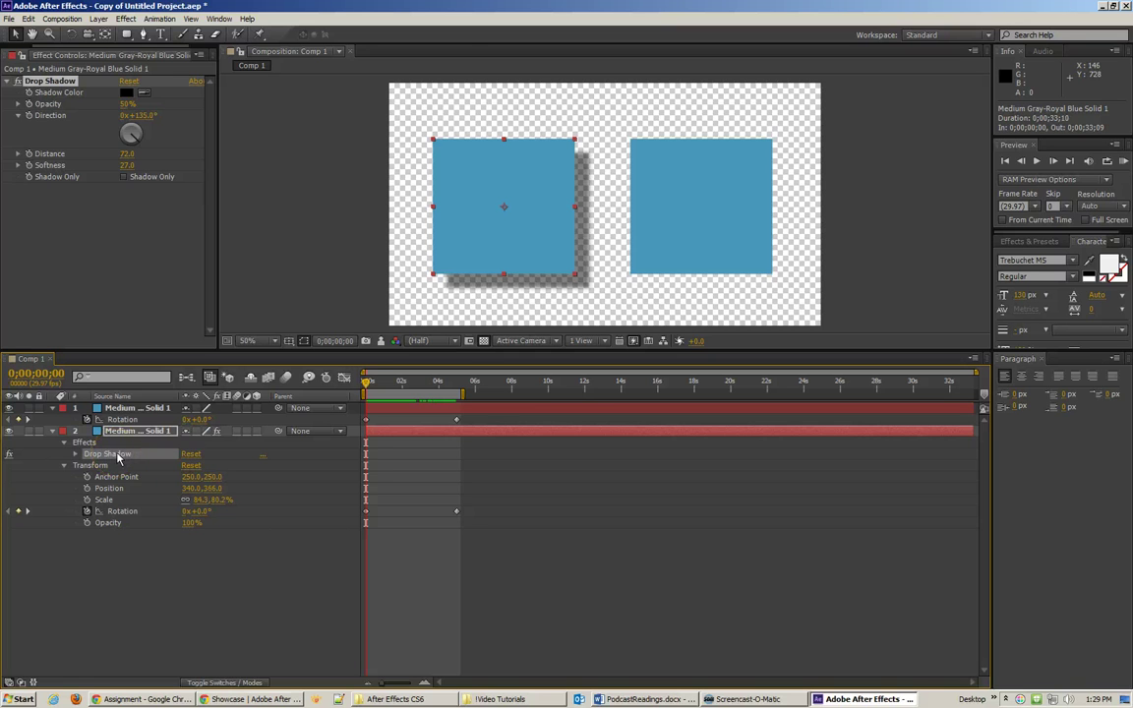
left_click(133, 409)
key("ctrl+v")
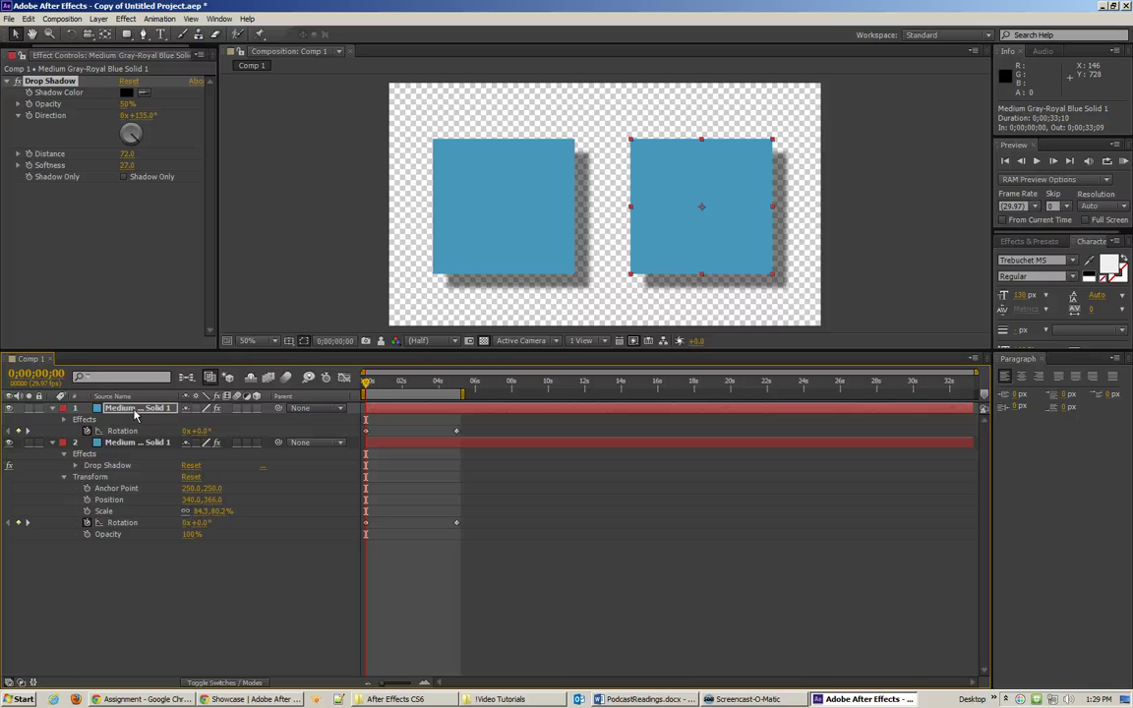
- Apply the Distort Transform effect to the right solid
left_click(63, 421)
left_click(125, 19)
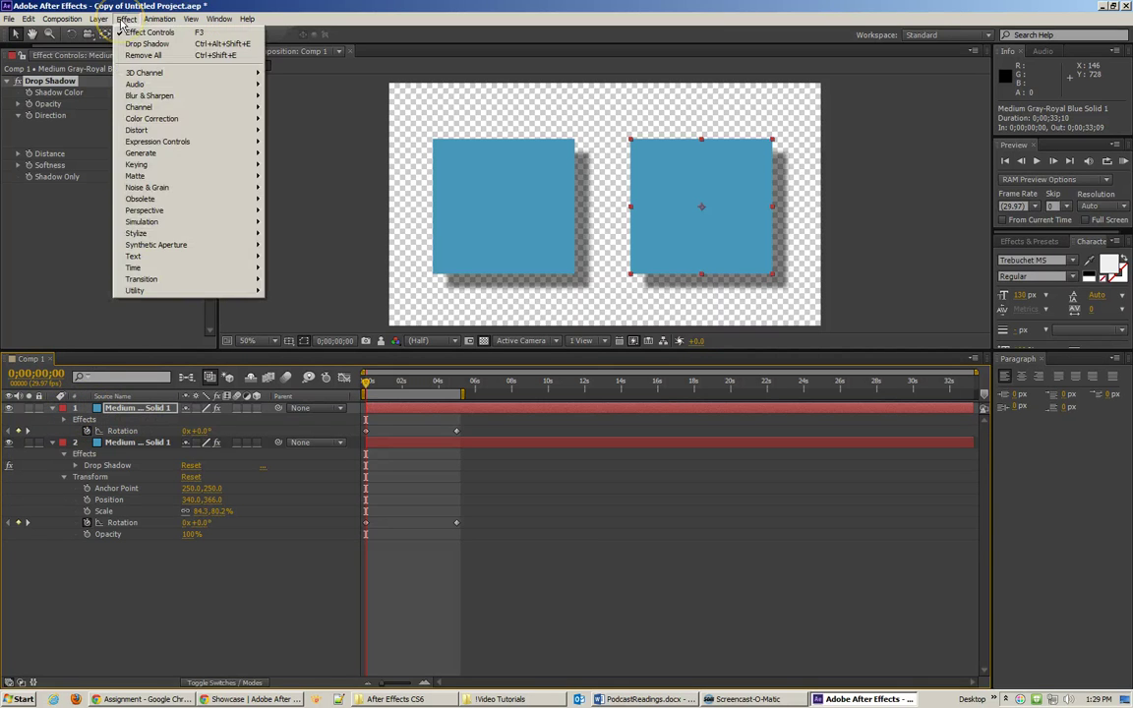
mouse_move(166, 214)
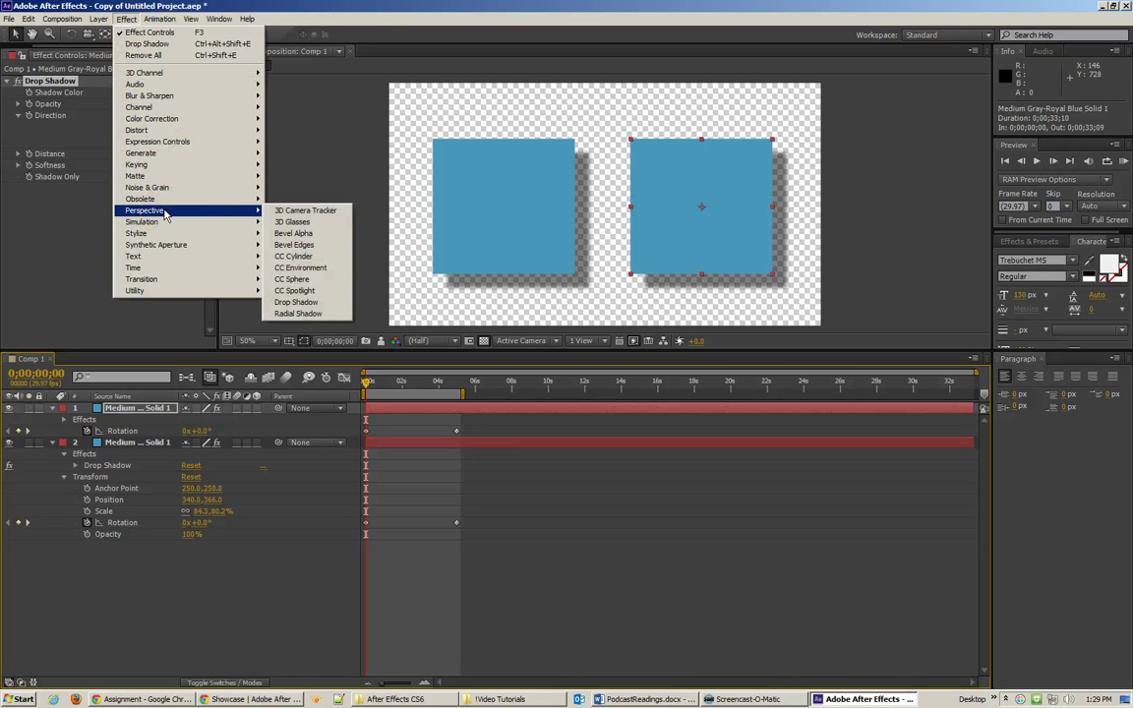
mouse_move(159, 285)
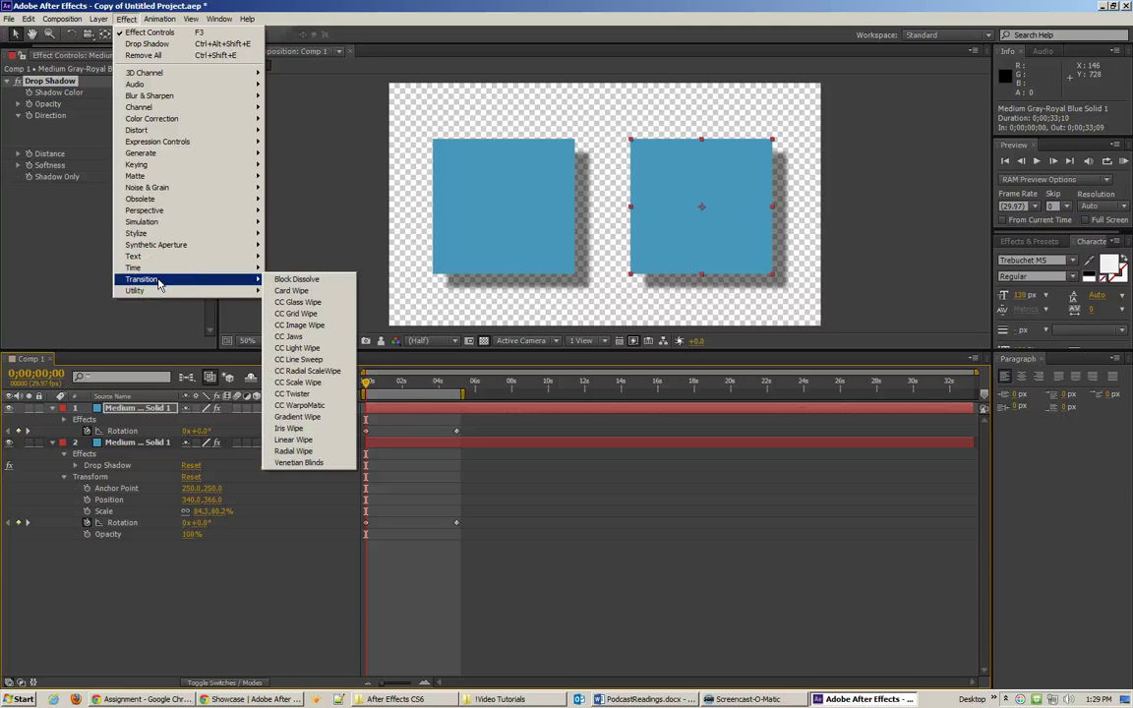
mouse_move(180, 131)
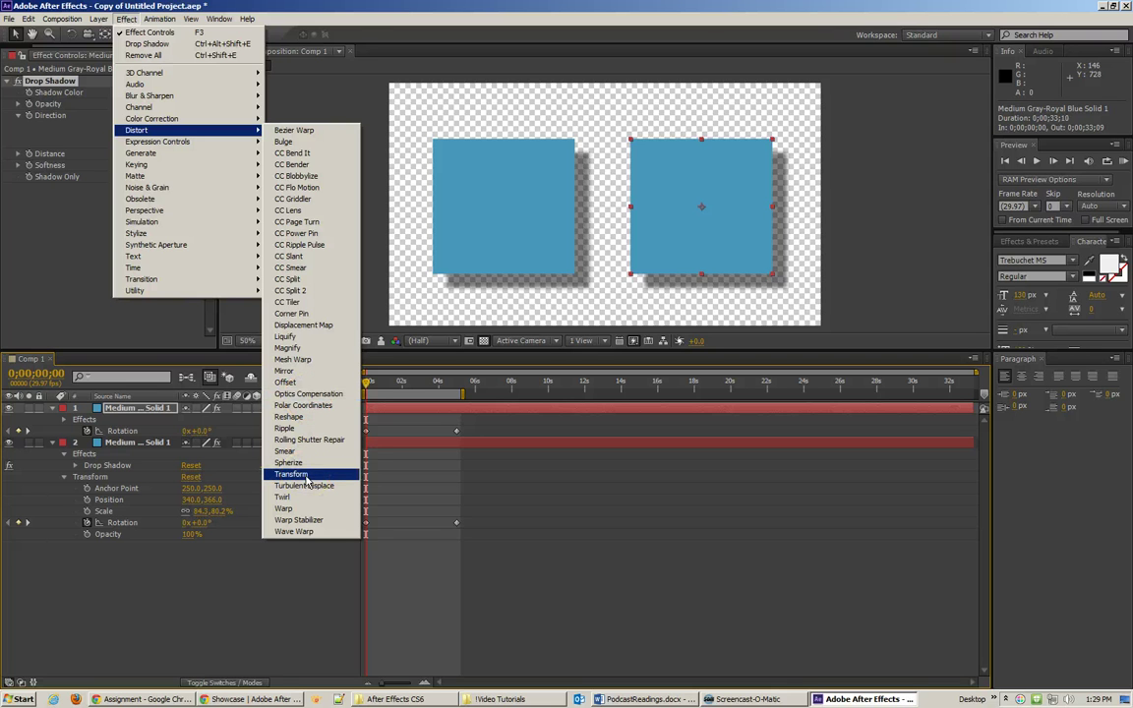
left_click(291, 474)
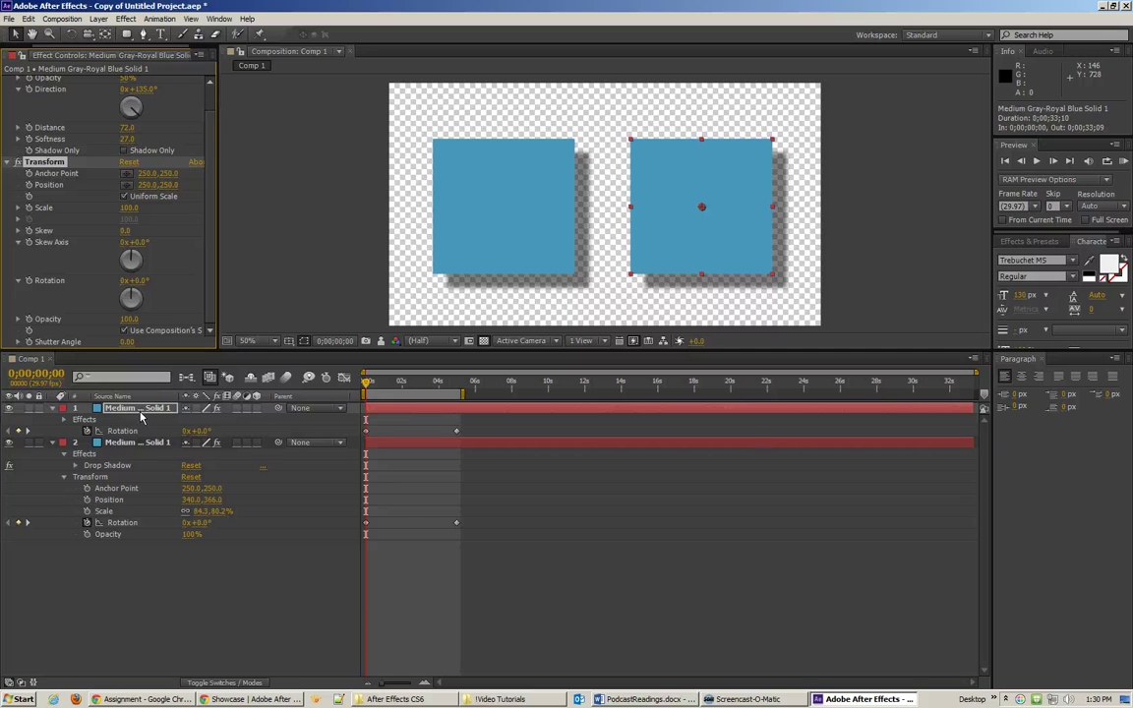
- Cut both rotation keyframes from the right solid's layer Rotation property
left_click(458, 432)
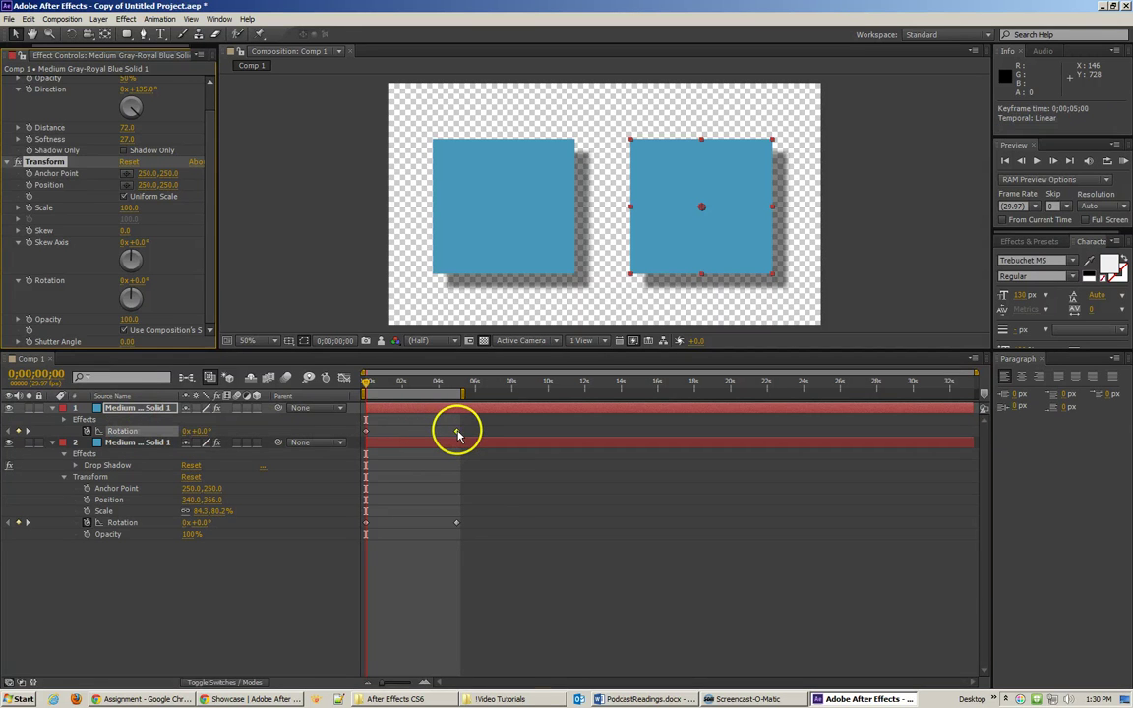
left_click(367, 432, "shift")
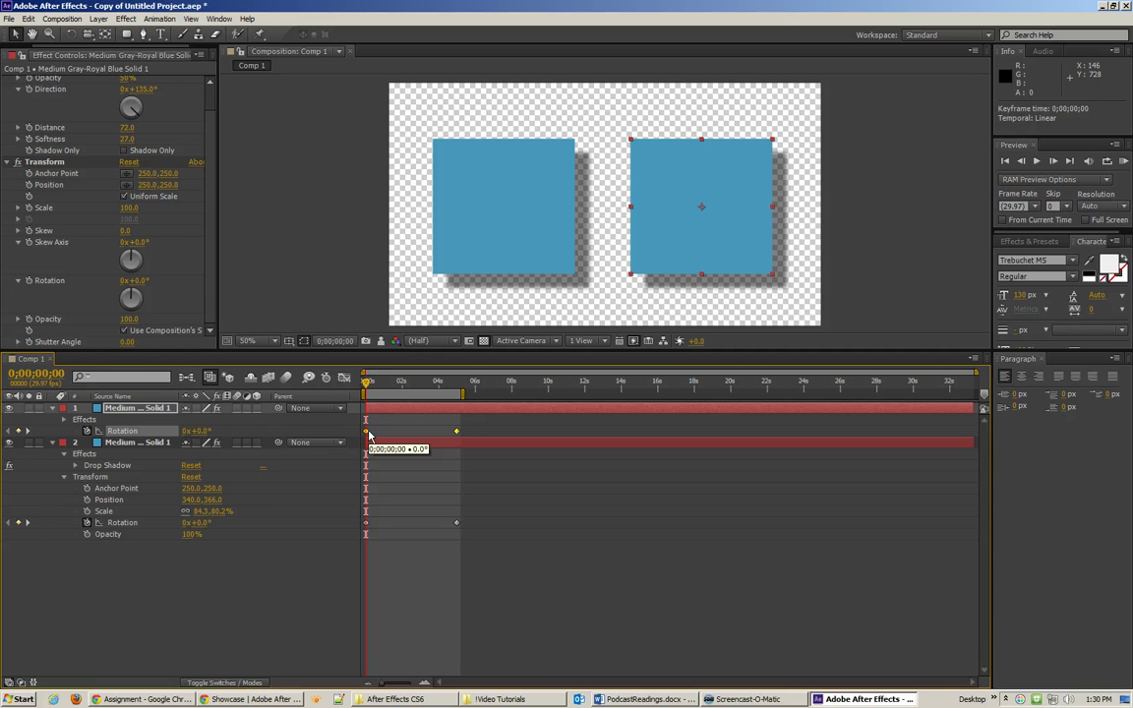
key("ctrl+x")
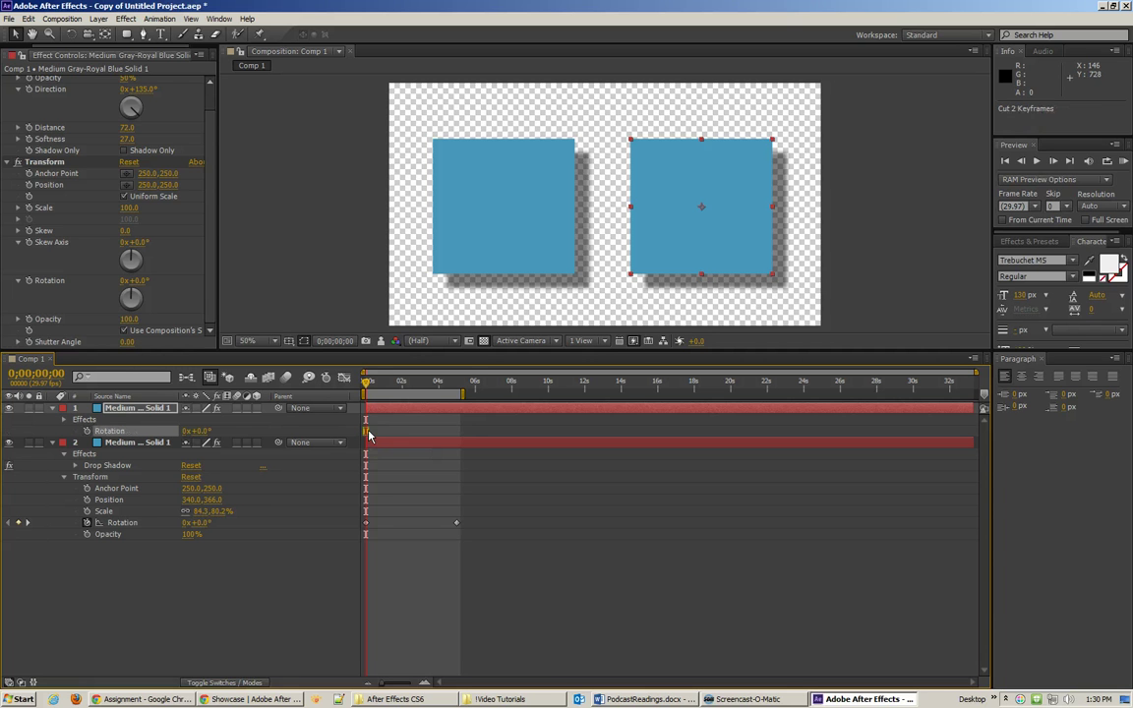
- Expand the right solid's Transform effect, enable keyframing on its Rotation and paste the cut keyframes there at 0;00;00;00
left_click(53, 408)
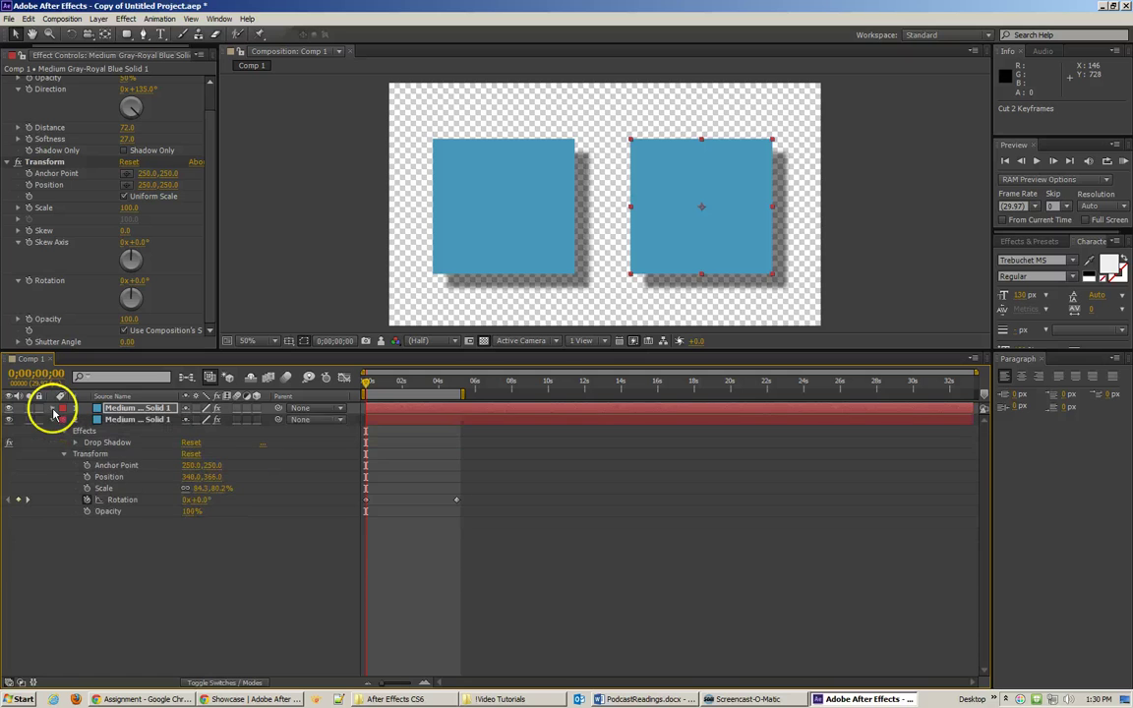
left_click(53, 409)
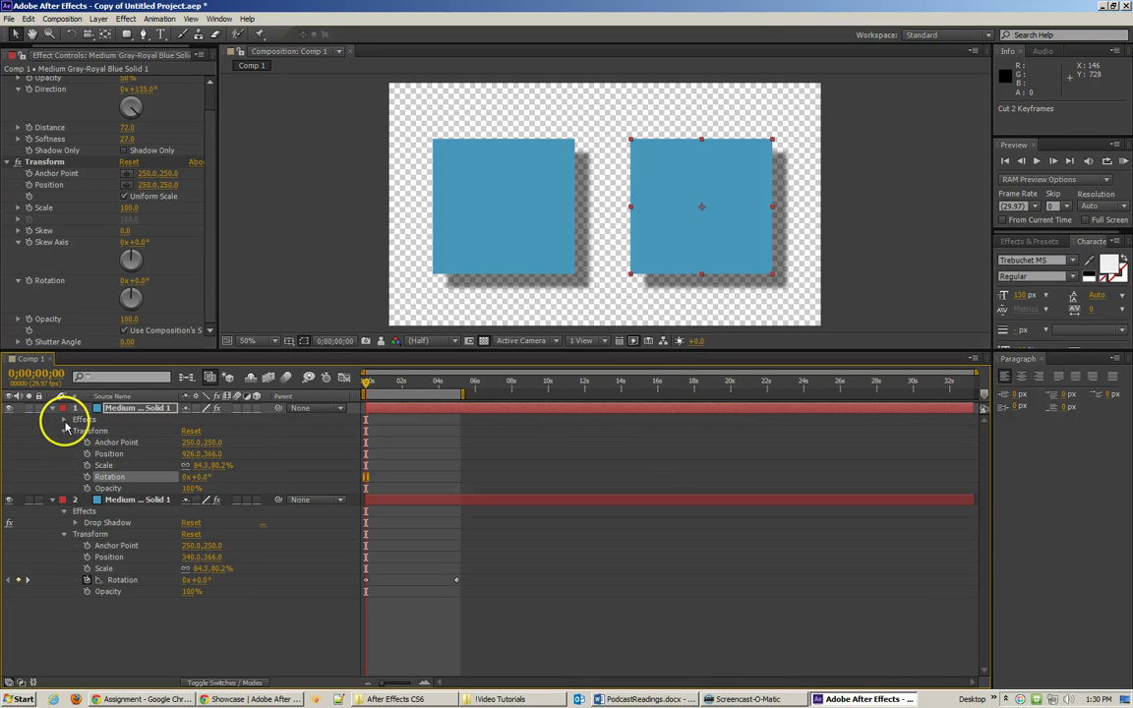
left_click(64, 420)
left_click(76, 444)
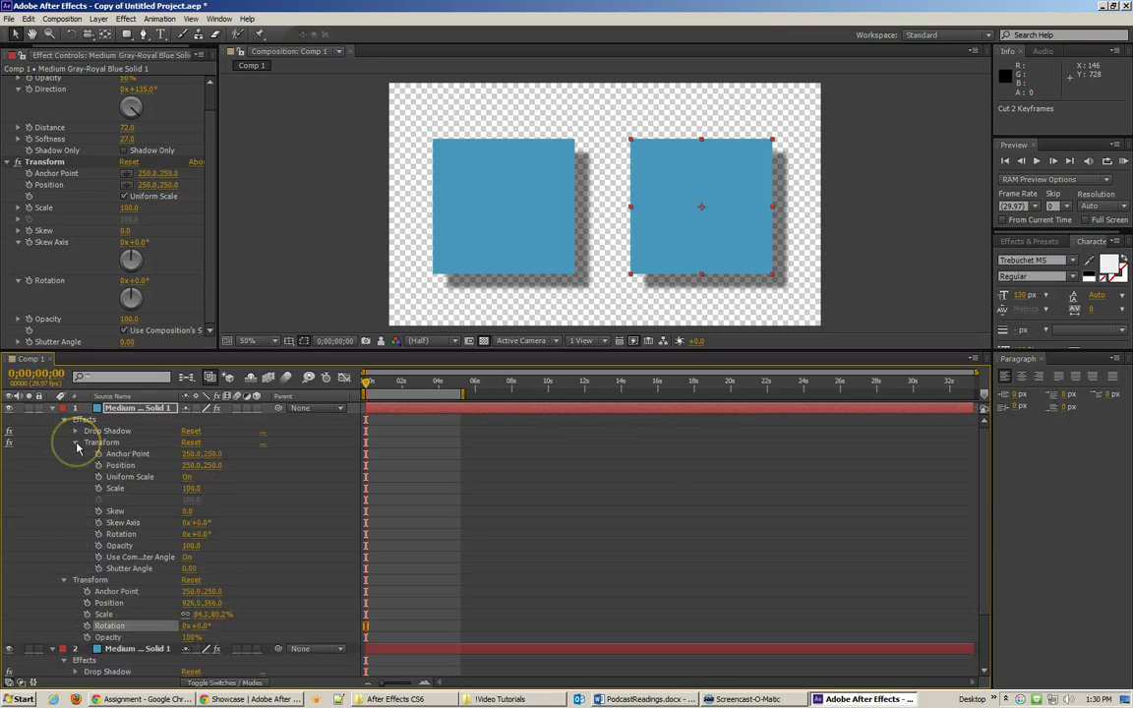
left_click(98, 534)
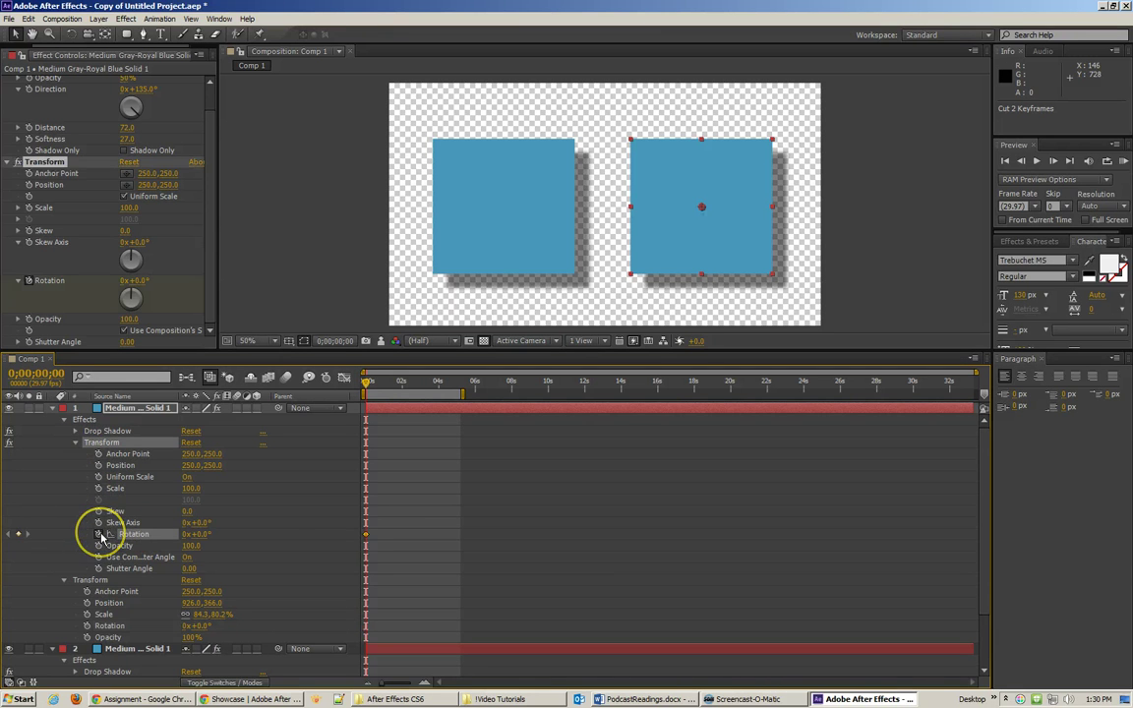
left_click(366, 535)
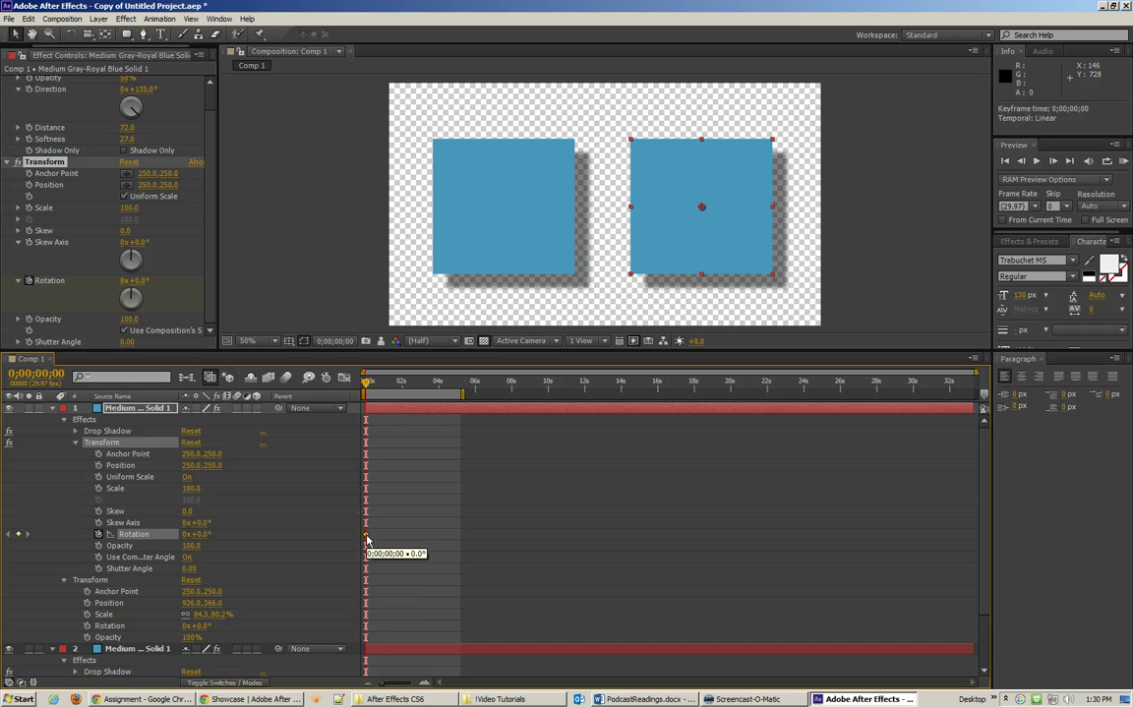
key("ctrl+v")
- Move the Transform effect above Drop Shadow on the right solid and scrub the animation to 0;00;03;29
left_click_drag(367, 385, 372, 385)
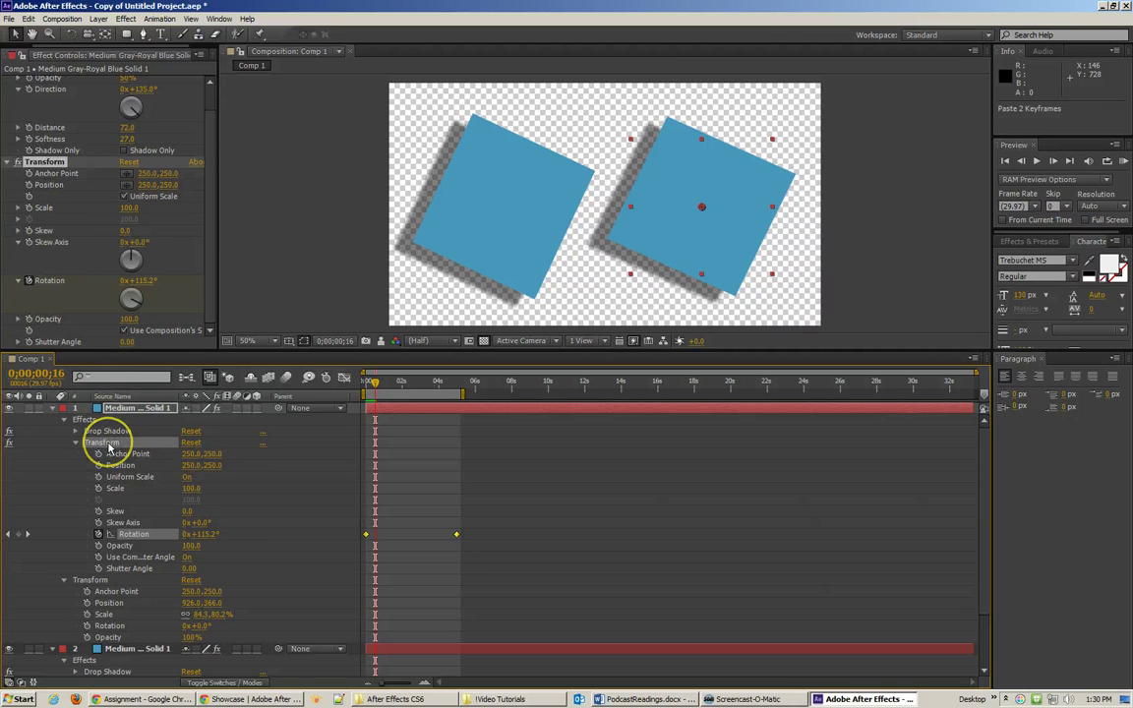
left_click_drag(101, 444, 111, 433)
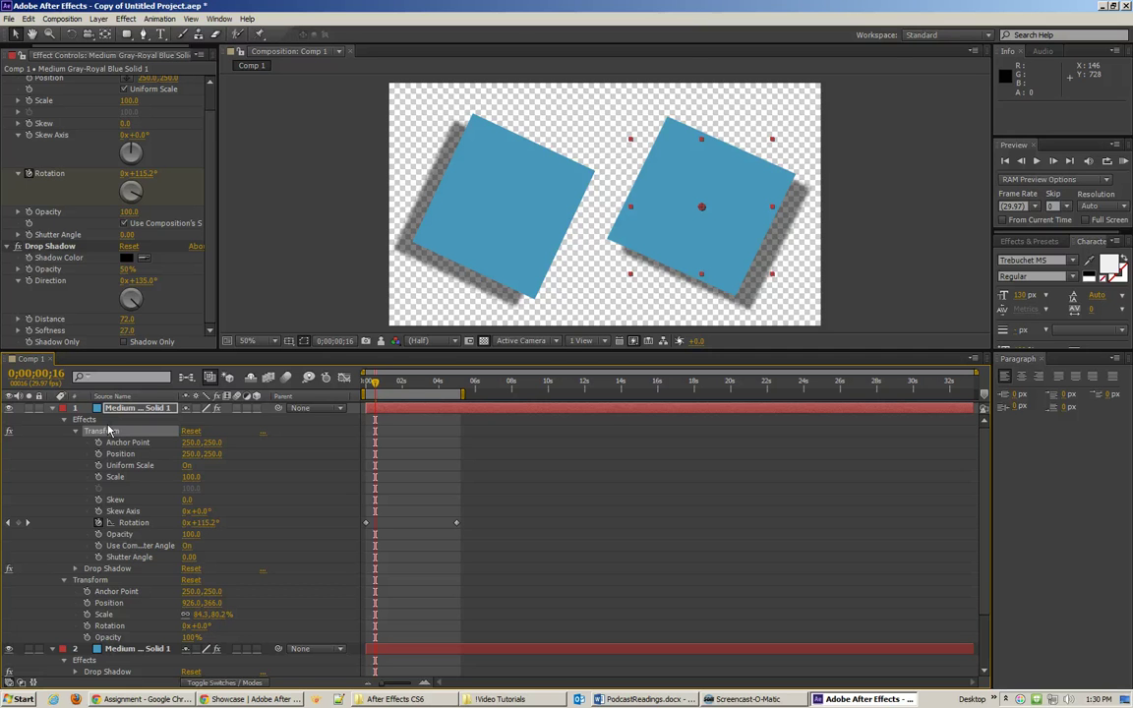
left_click(108, 431)
left_click(106, 569)
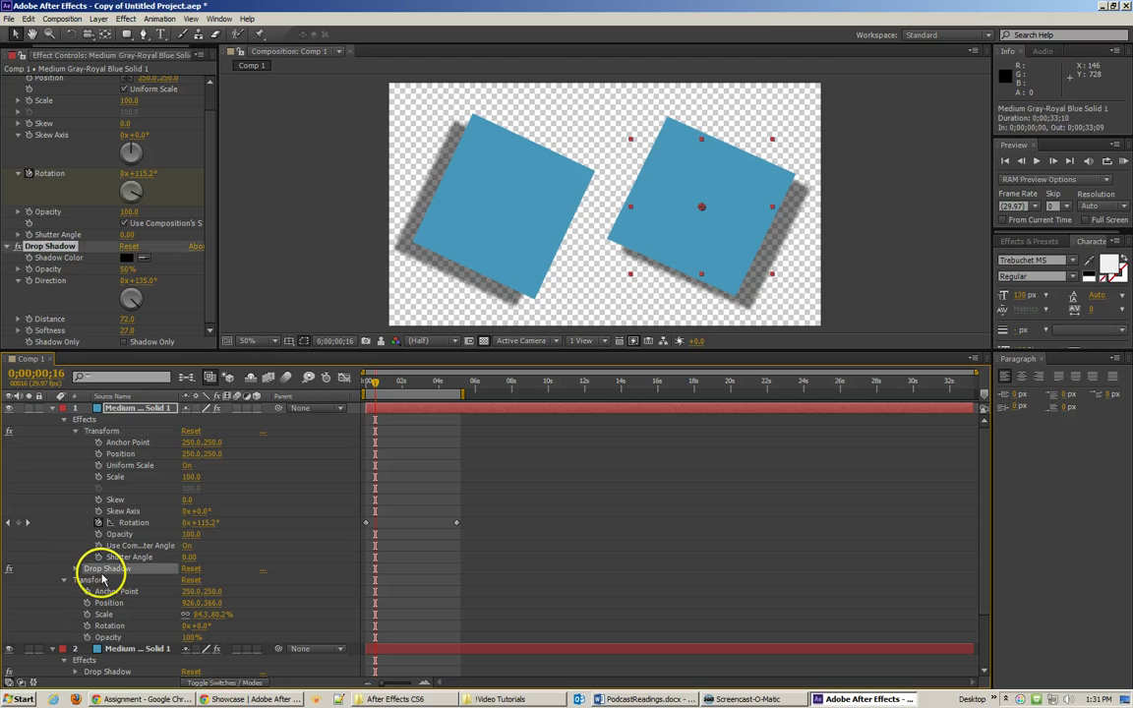
left_click_drag(372, 385, 438, 387)
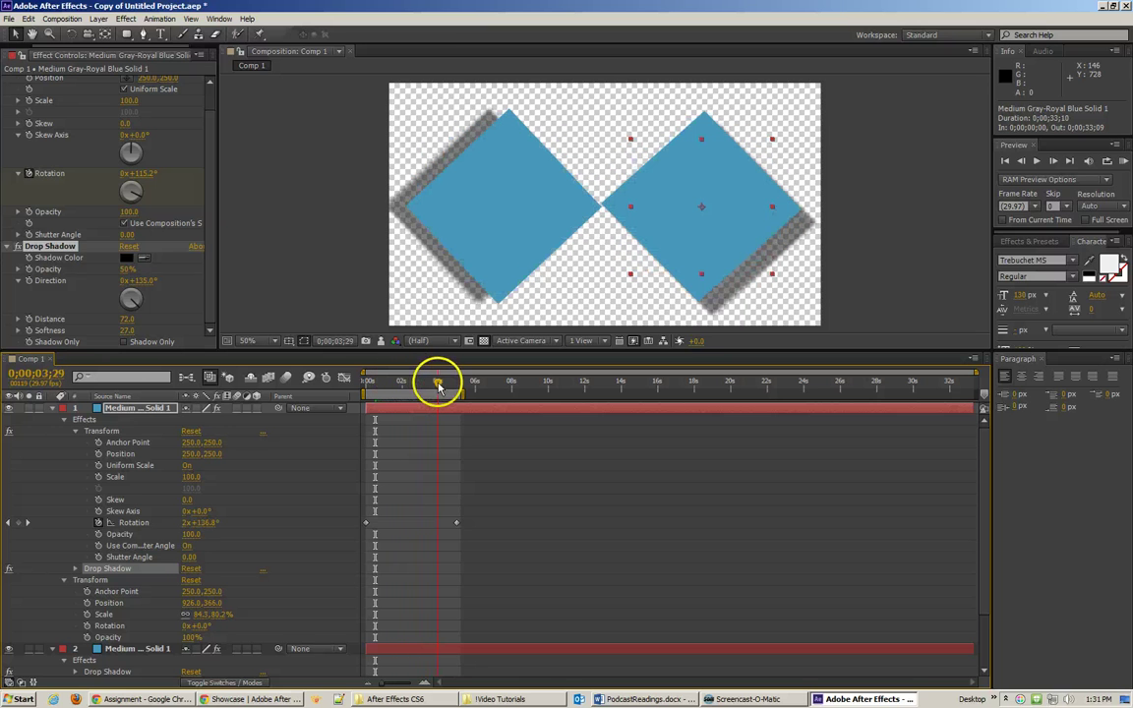
- Collapse the right solid's layer and delete the Drop Shadow effect from the left solid
left_click(52, 407)
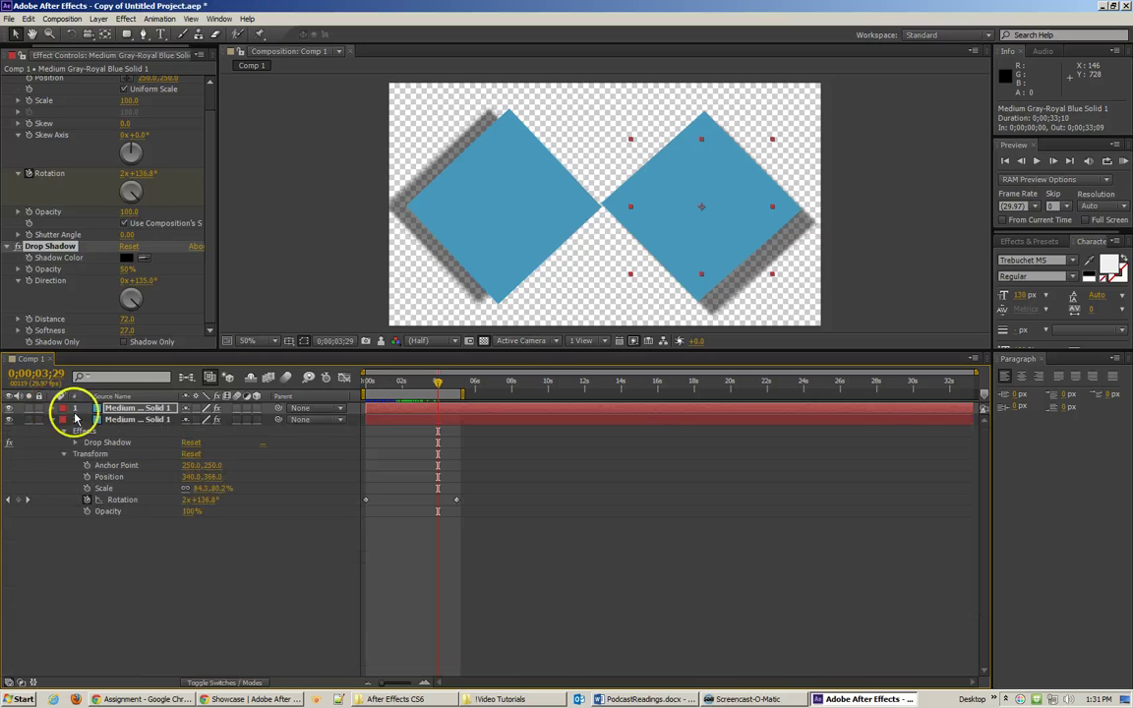
left_click(145, 421)
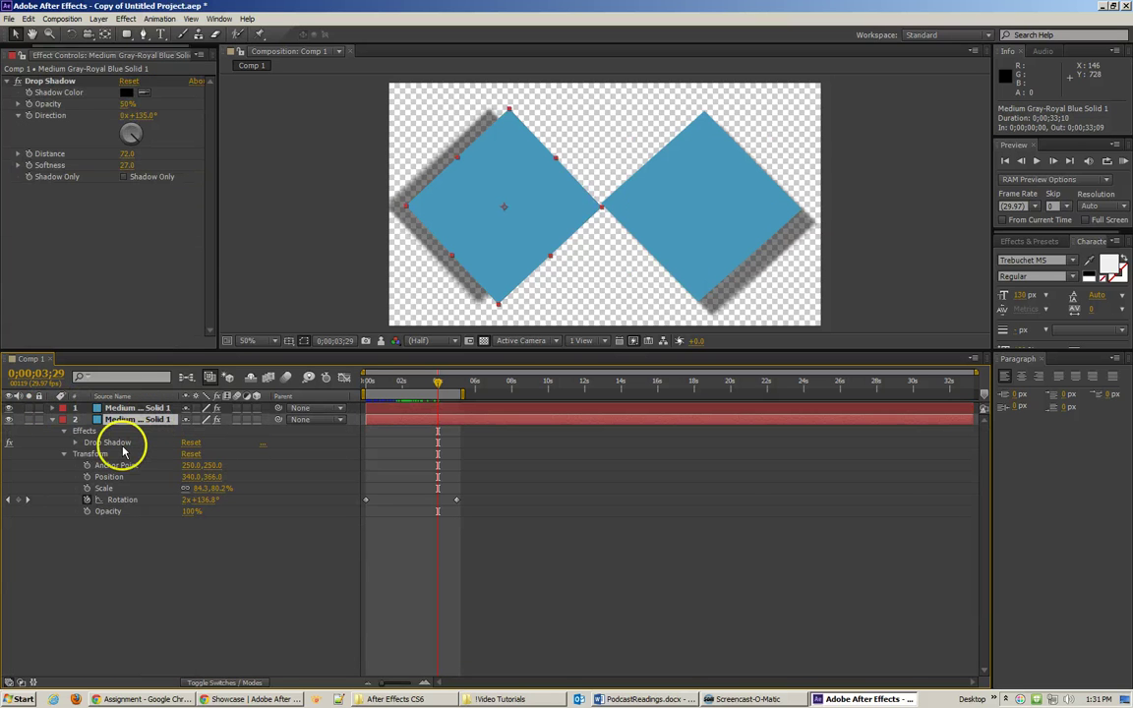
left_click(116, 444)
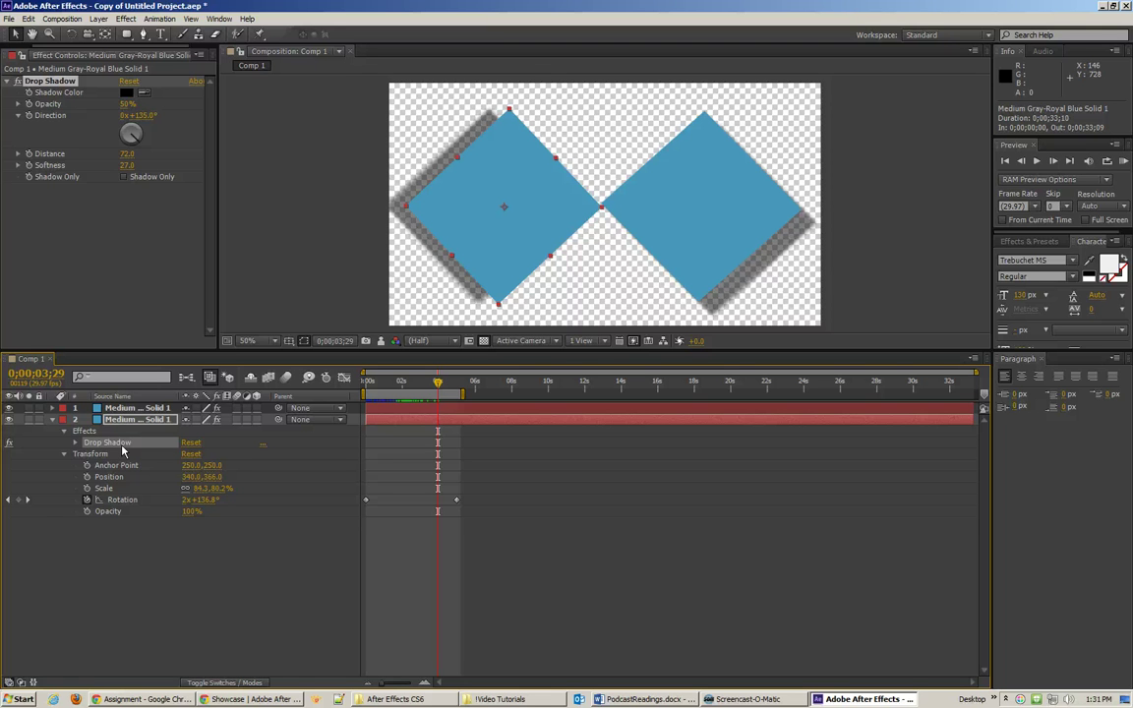
key("Delete")
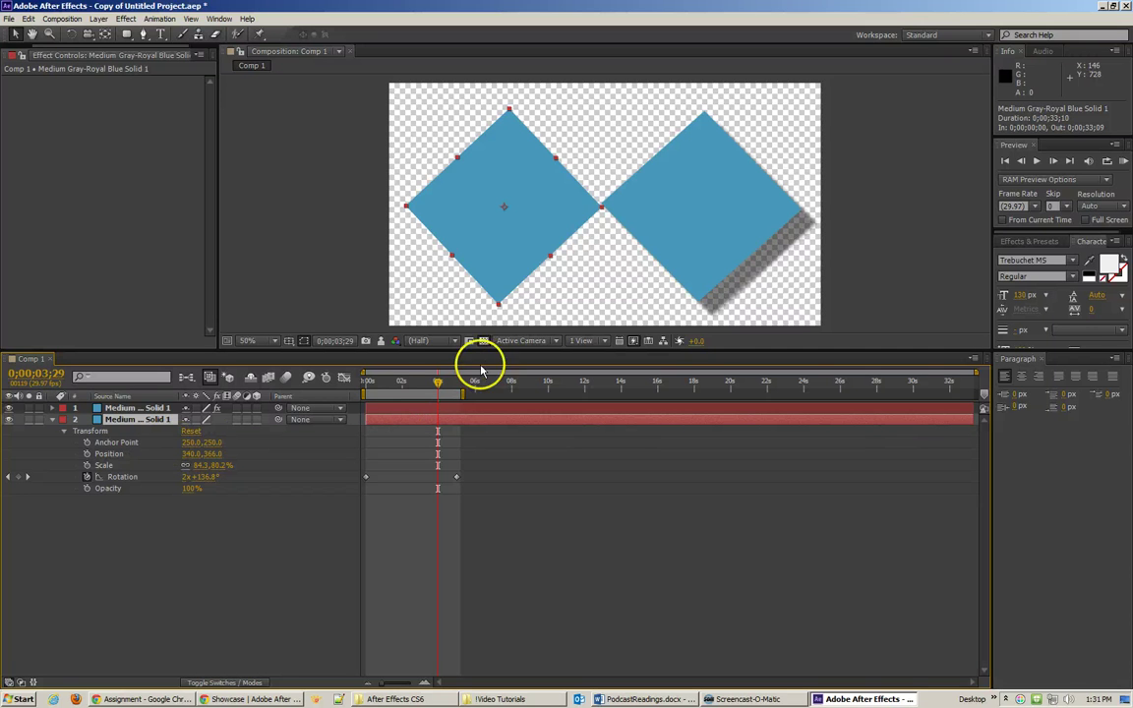
- Scrub the animation to 0;00;02;24 and compare the two rotating solids, selecting each layer in turn
left_click(417, 382)
left_click_drag(371, 382, 417, 381)
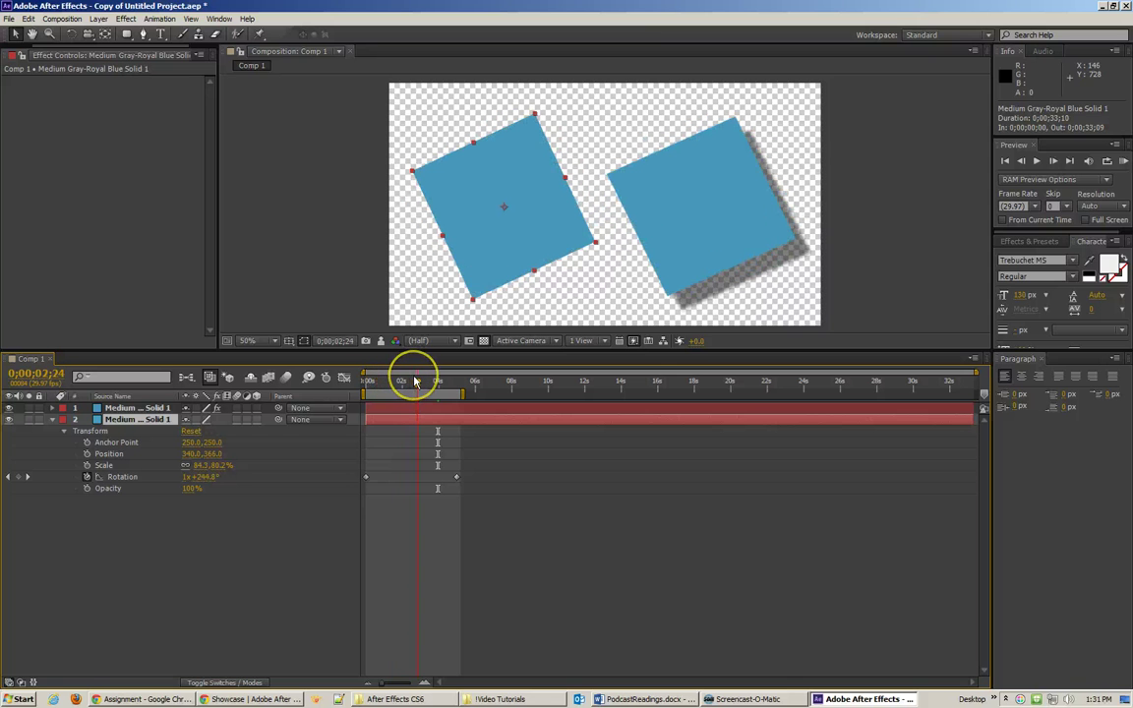
left_click(423, 409)
left_click(421, 420)
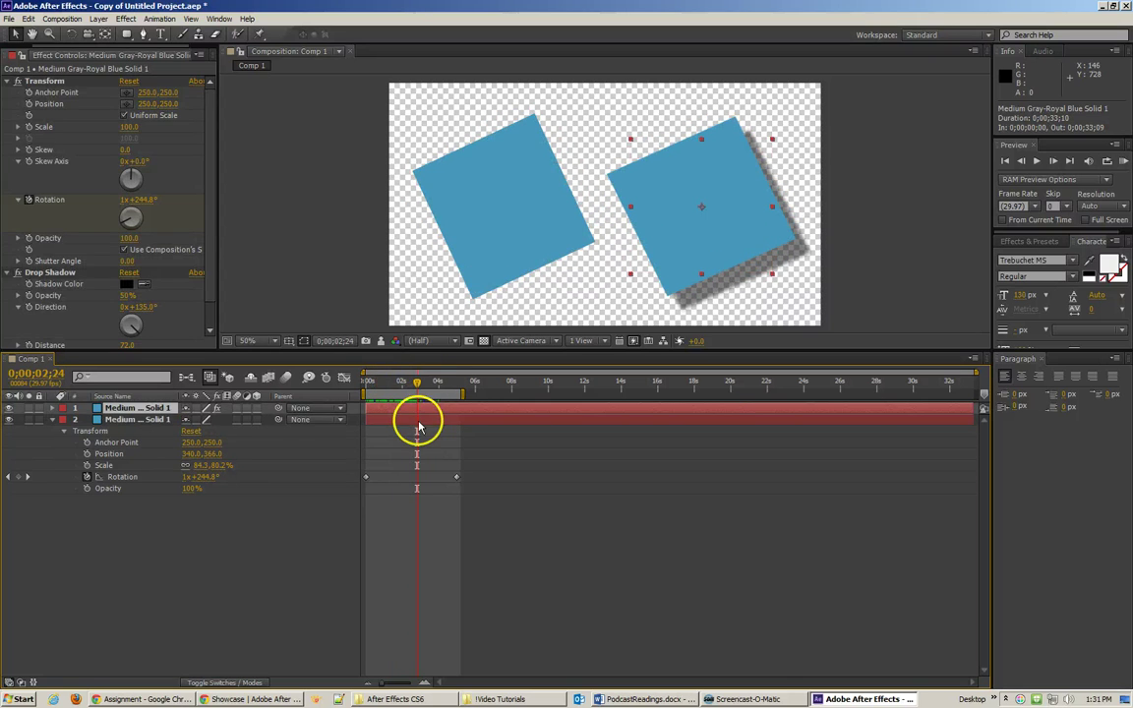
- Pre-compose the left solid as "Medium Gray-Royal Blue Solid 1 PRECOMP", moving all attributes into the new composition
left_click(480, 269)
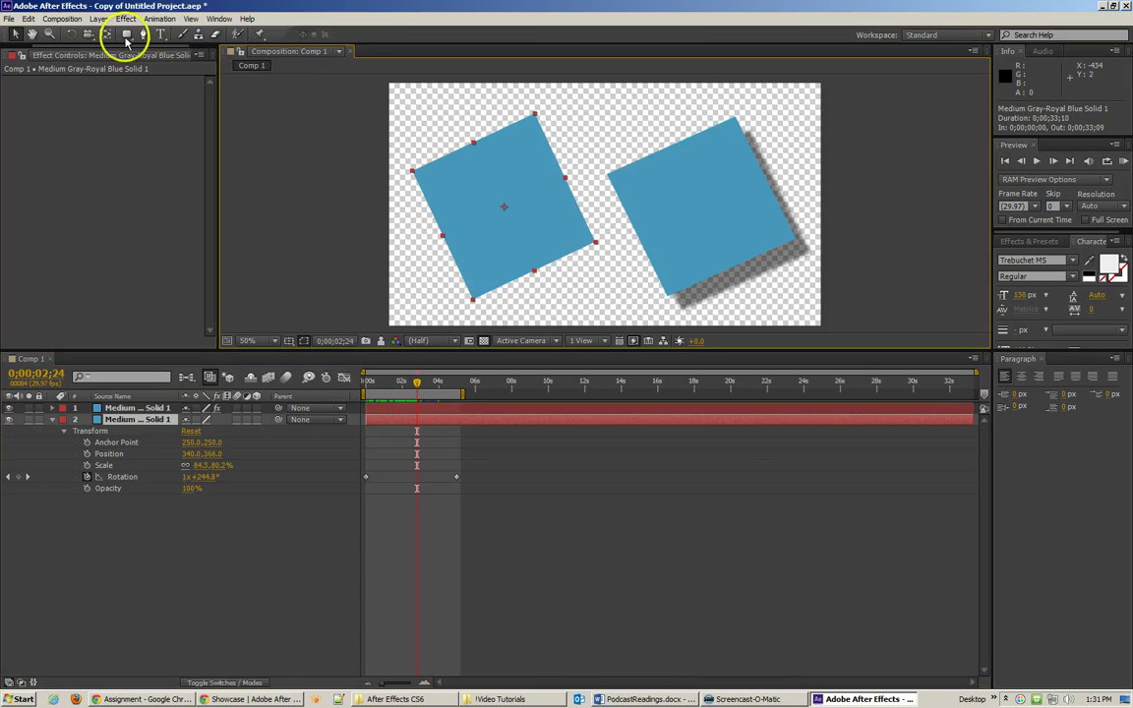
left_click(65, 19)
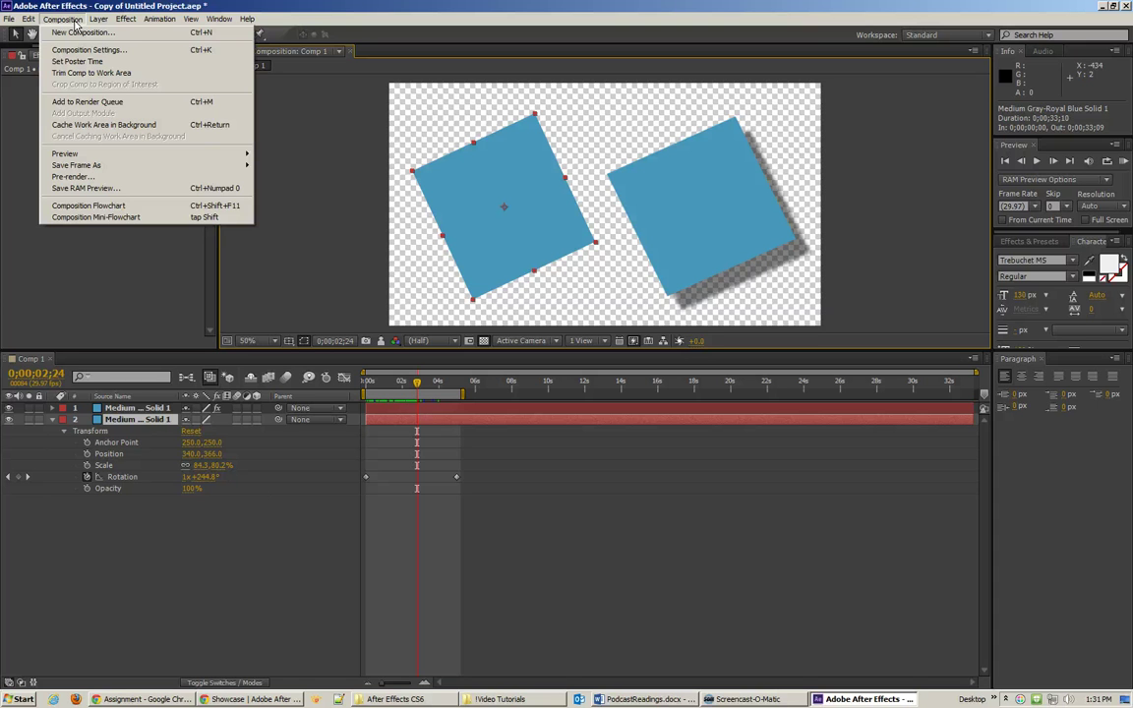
left_click(99, 19)
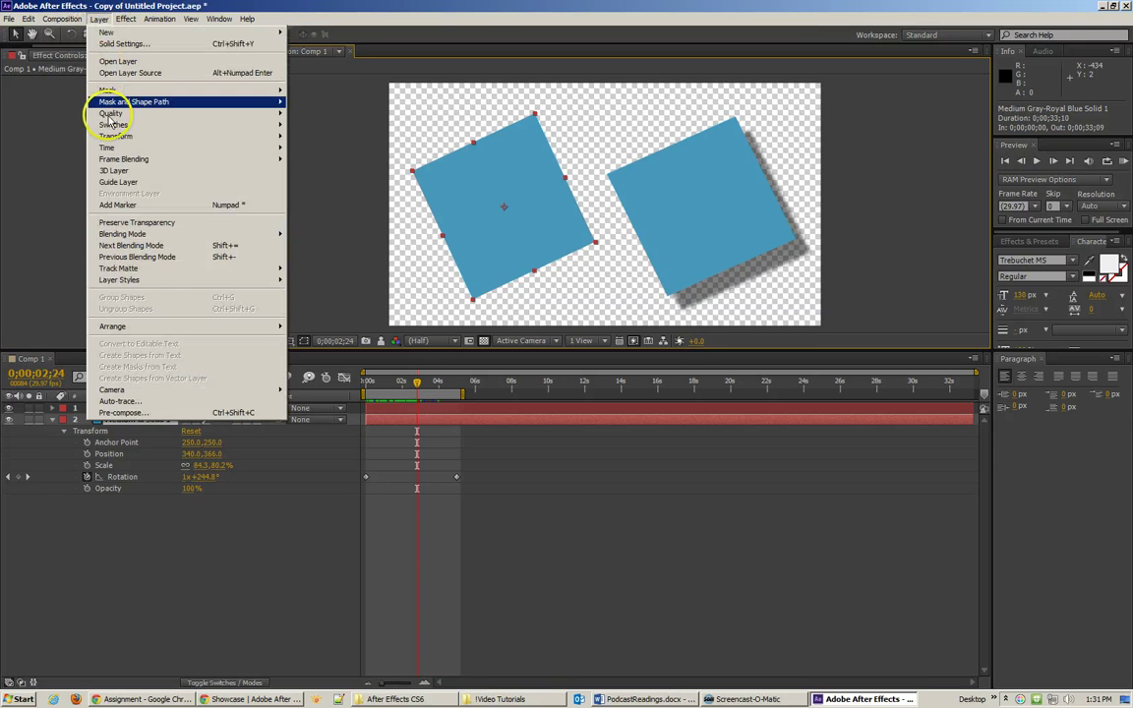
mouse_move(113, 137)
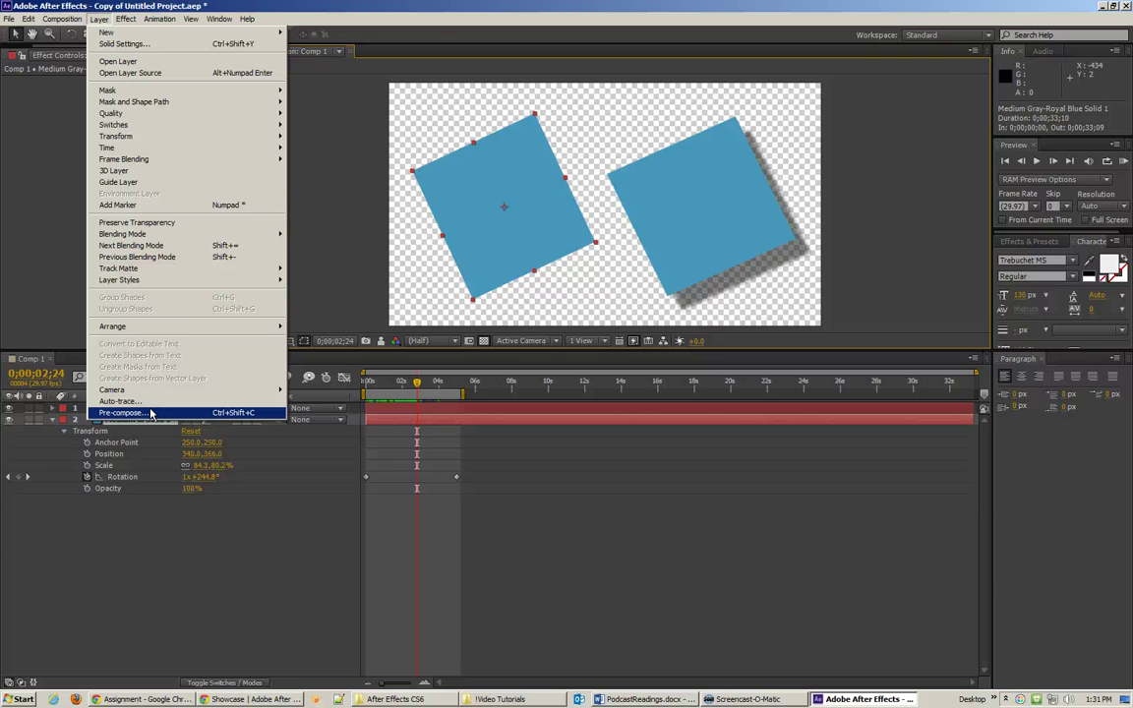
left_click(151, 413)
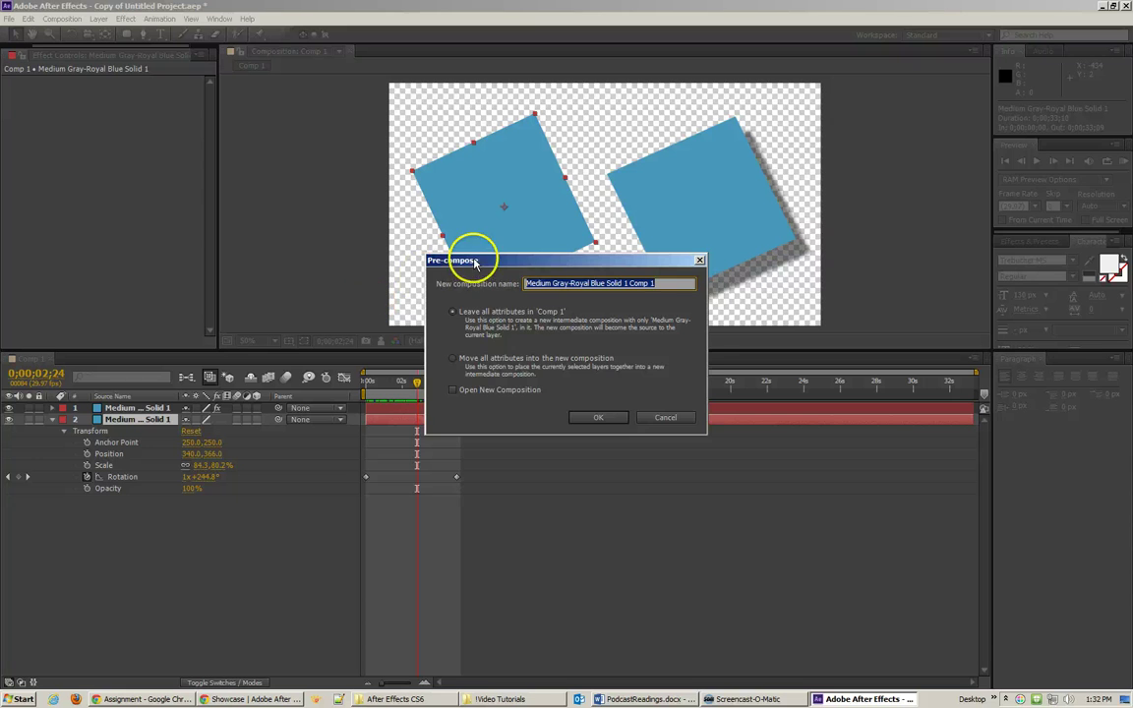
left_click_drag(470, 258, 459, 287)
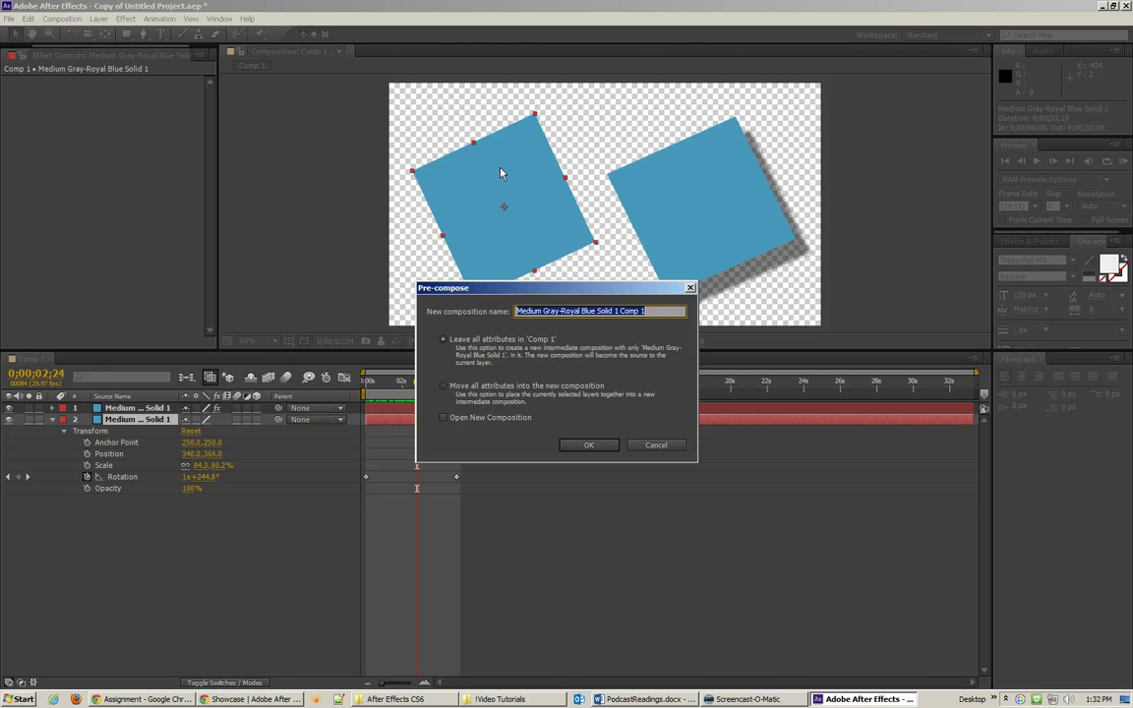
left_click(480, 393)
left_click(443, 387)
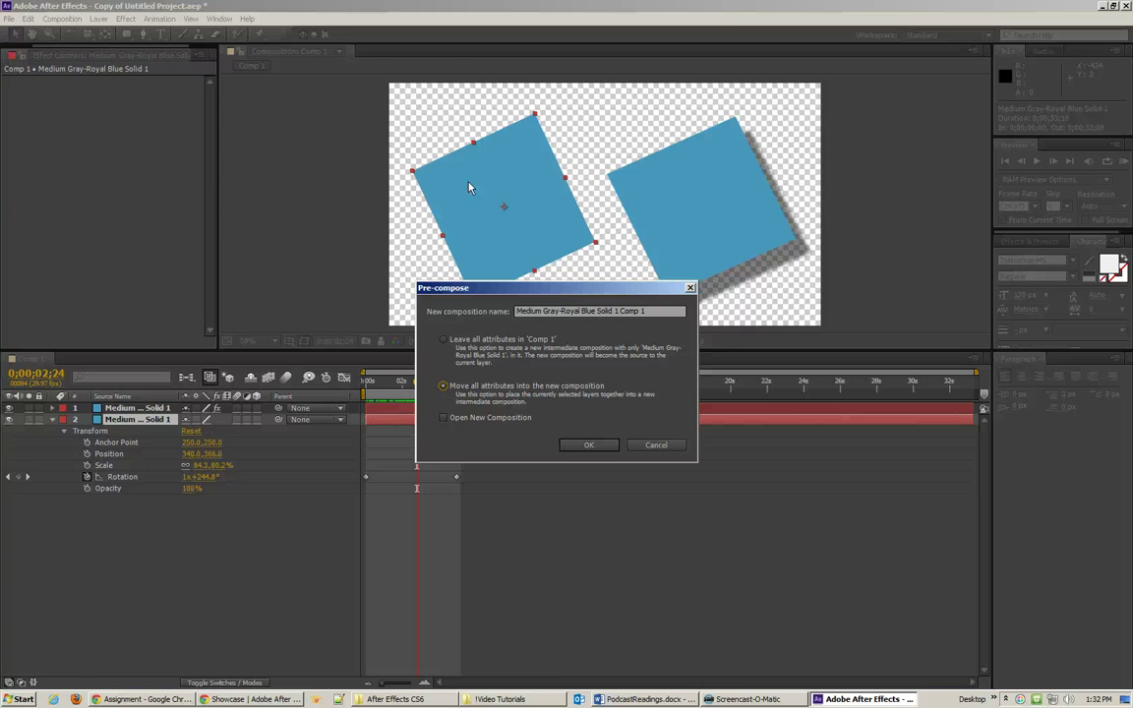
left_click_drag(621, 311, 686, 313)
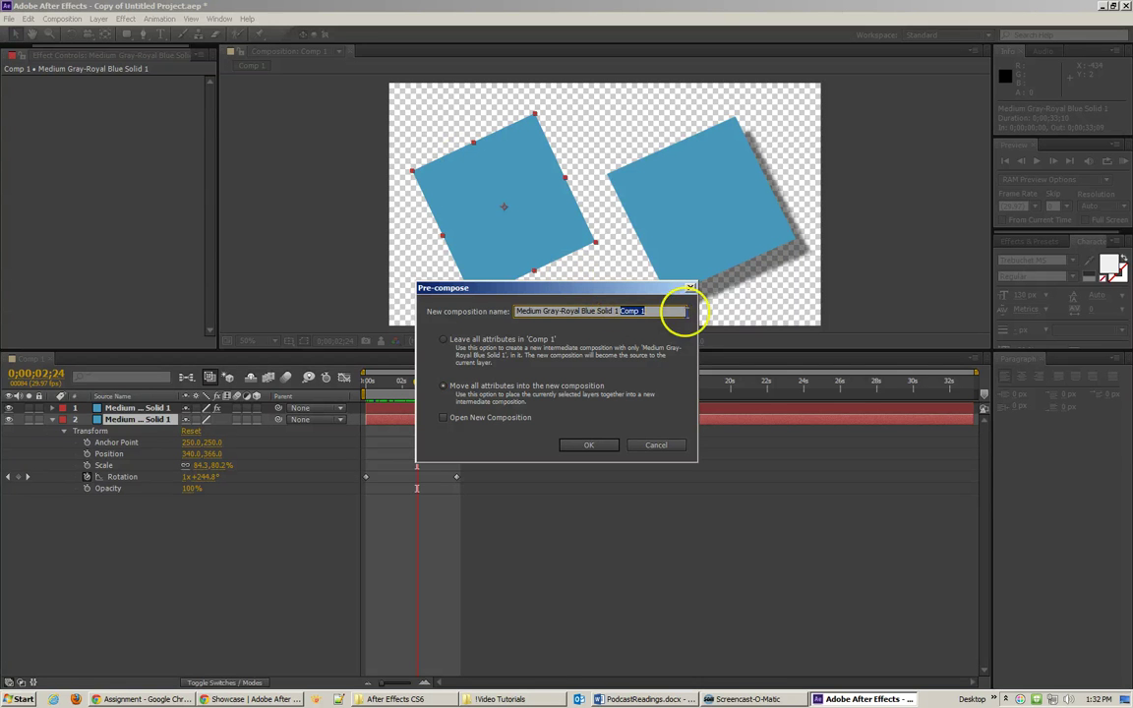
type("PRECOM")
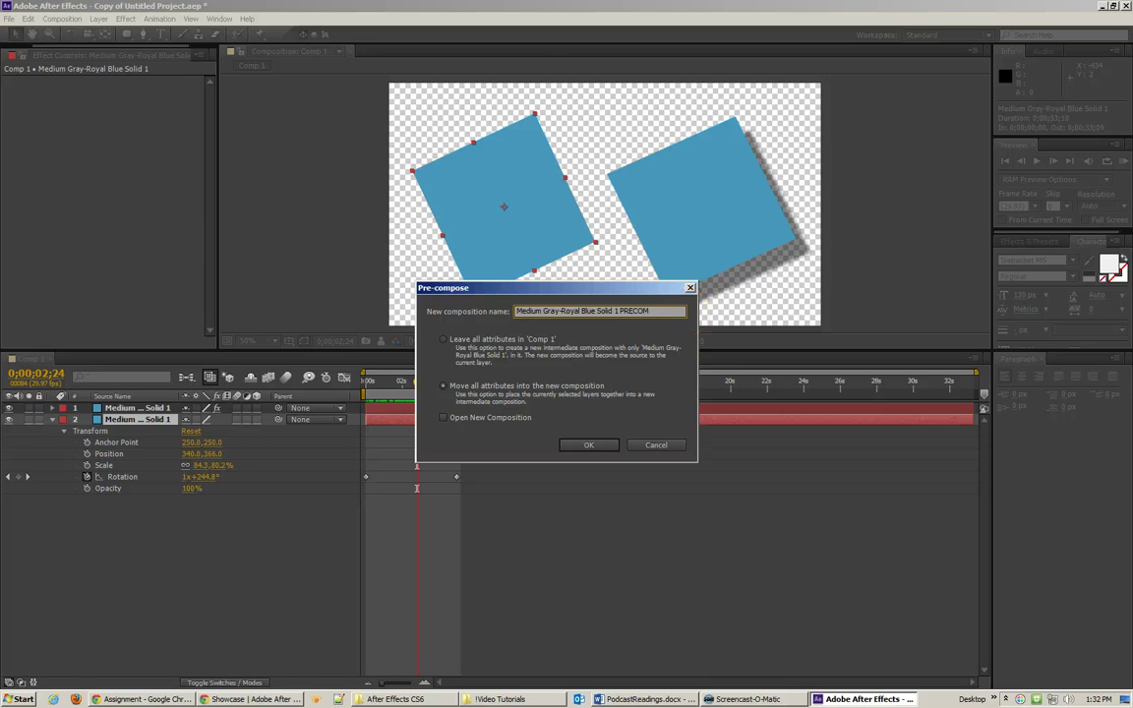
type("P")
left_click(584, 446)
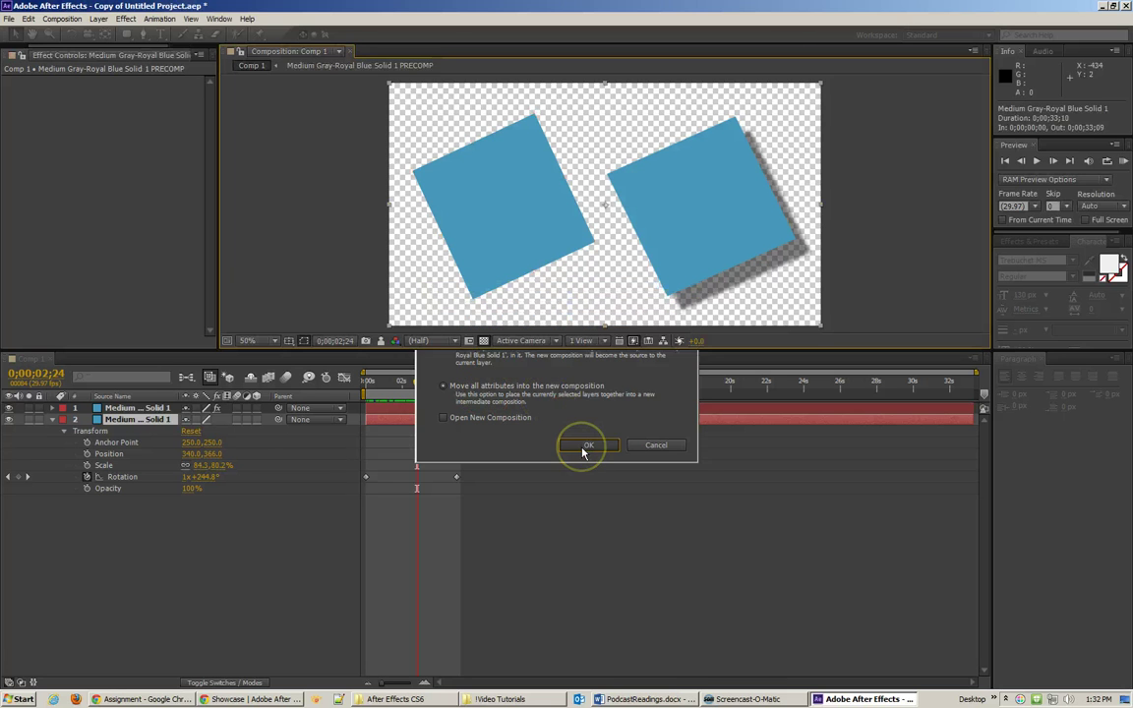
mouse_move(530, 271)
left_mouse_down()
mouse_move(453, 232)
mouse_move(335, 232)
mouse_move(453, 236)
mouse_move(529, 272)
left_mouse_up()
left_click(519, 245)
key("ctrl+z")
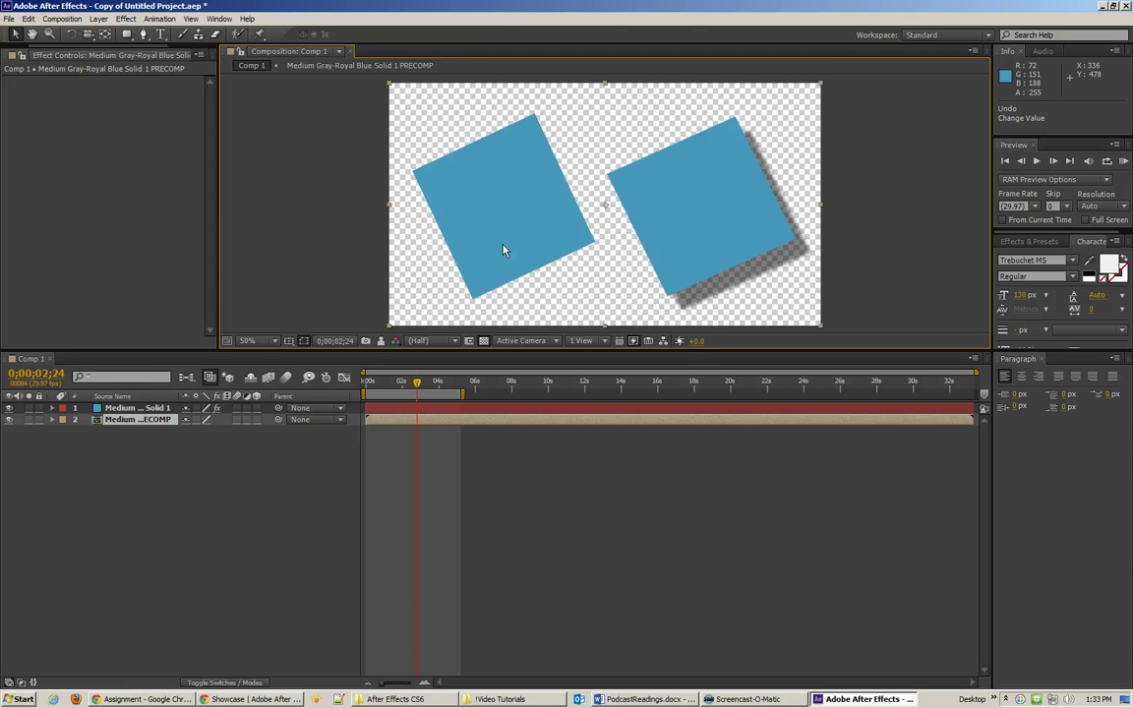
- Open the left solid's precomp and switch between it and Comp 1 to compare their contents, ending in Comp 1
double_click(502, 249)
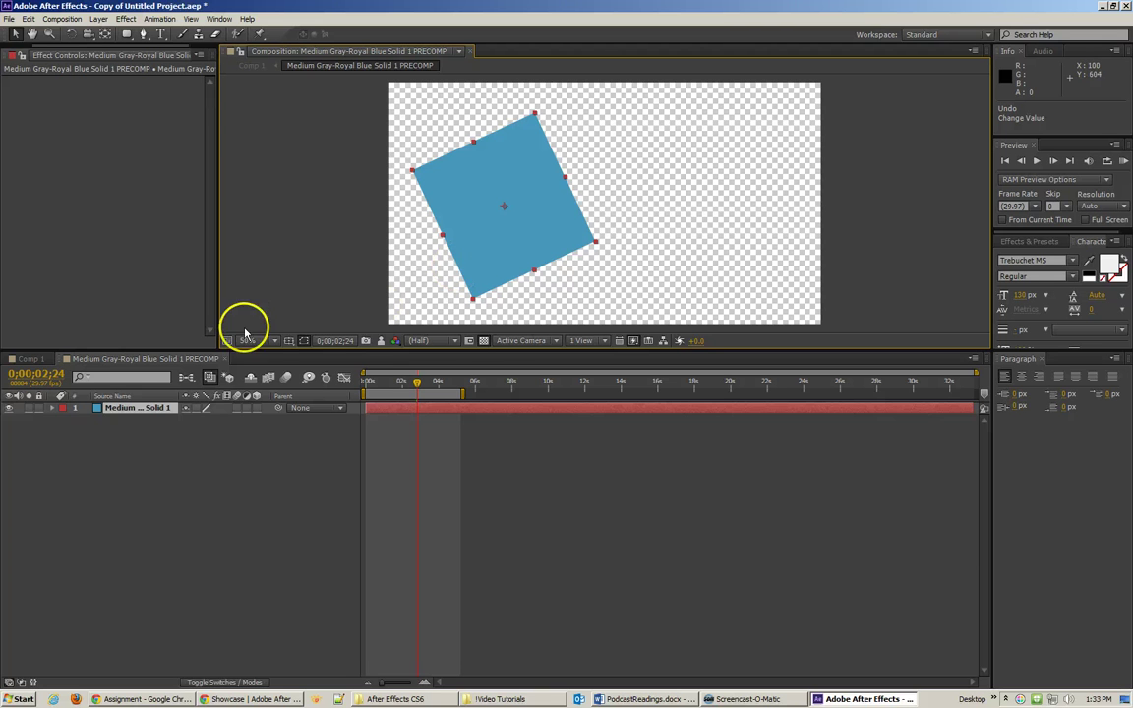
left_click(32, 360)
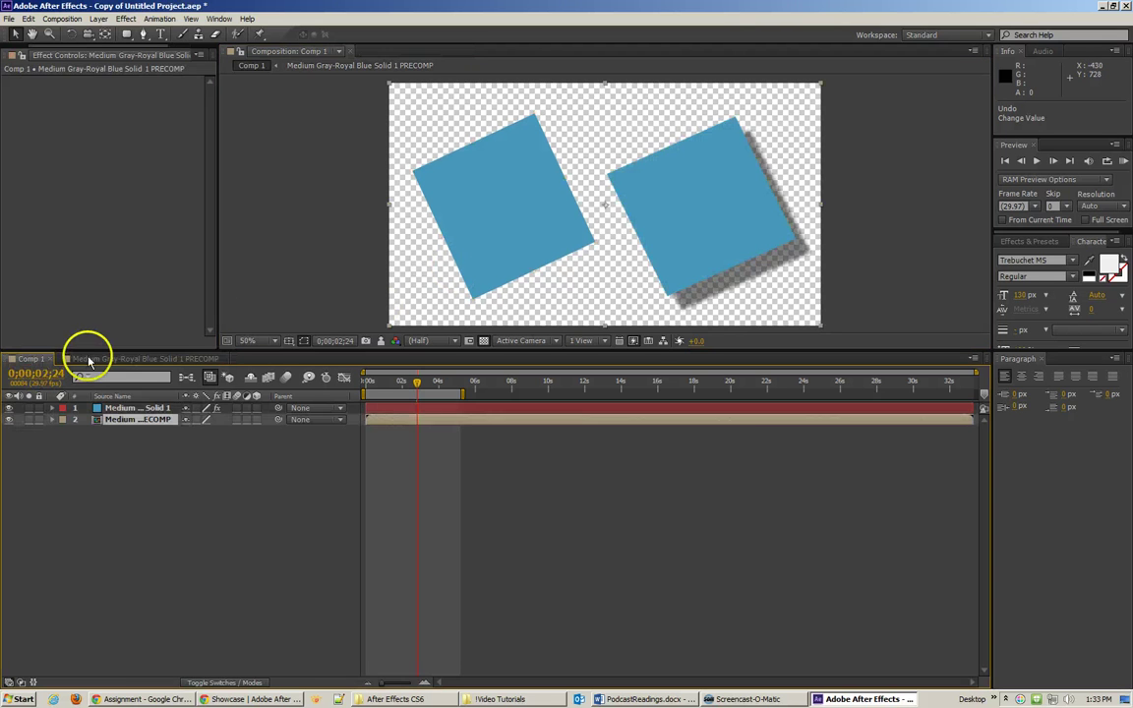
left_click(89, 358)
left_click(27, 360)
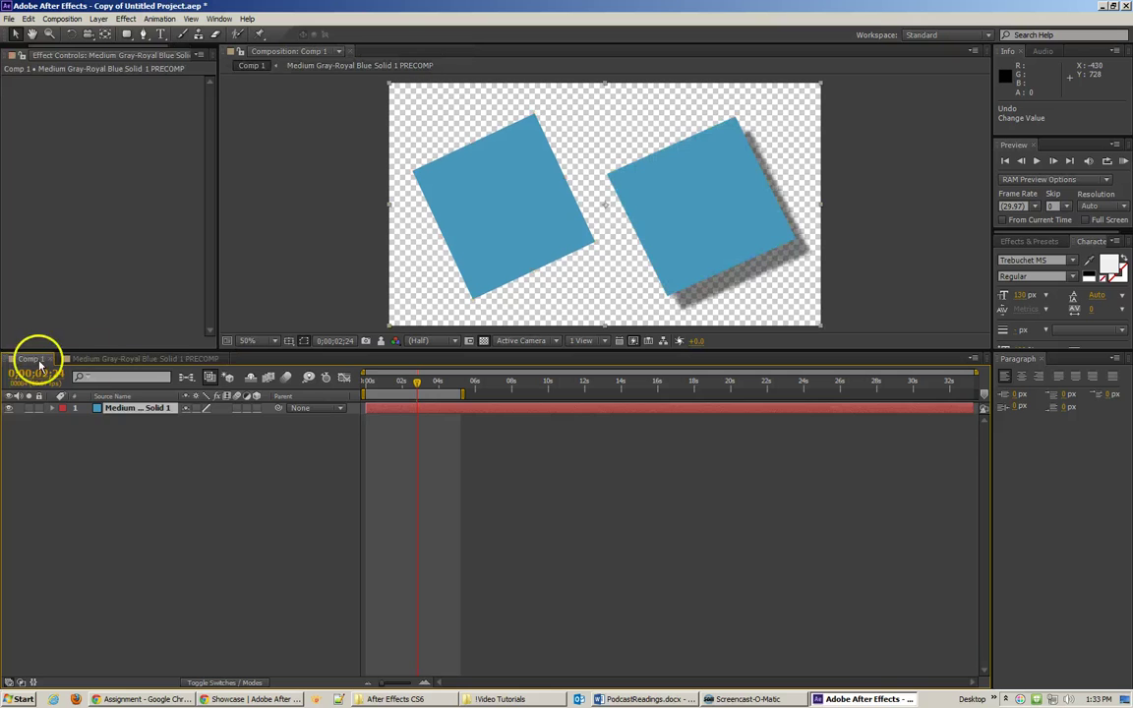
left_click(98, 360)
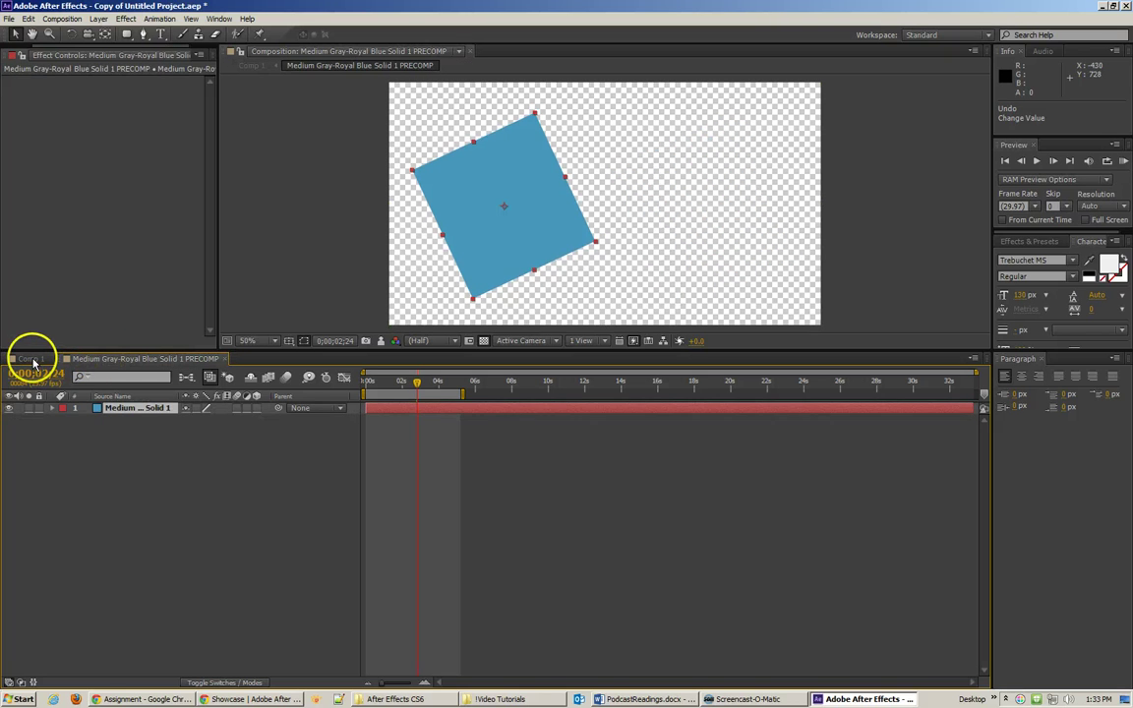
left_click(35, 360)
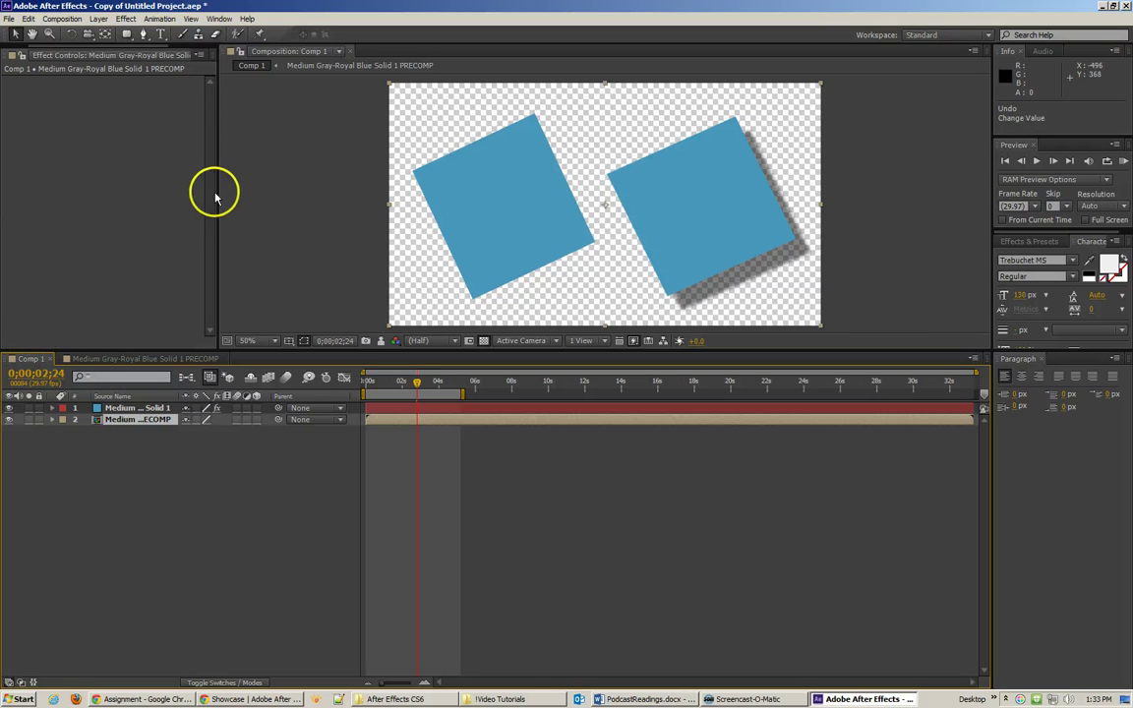
- Widen the effect controls area to show the project's items, and scrub the animation to 0;00;00;24
left_click_drag(252, 194, 298, 191)
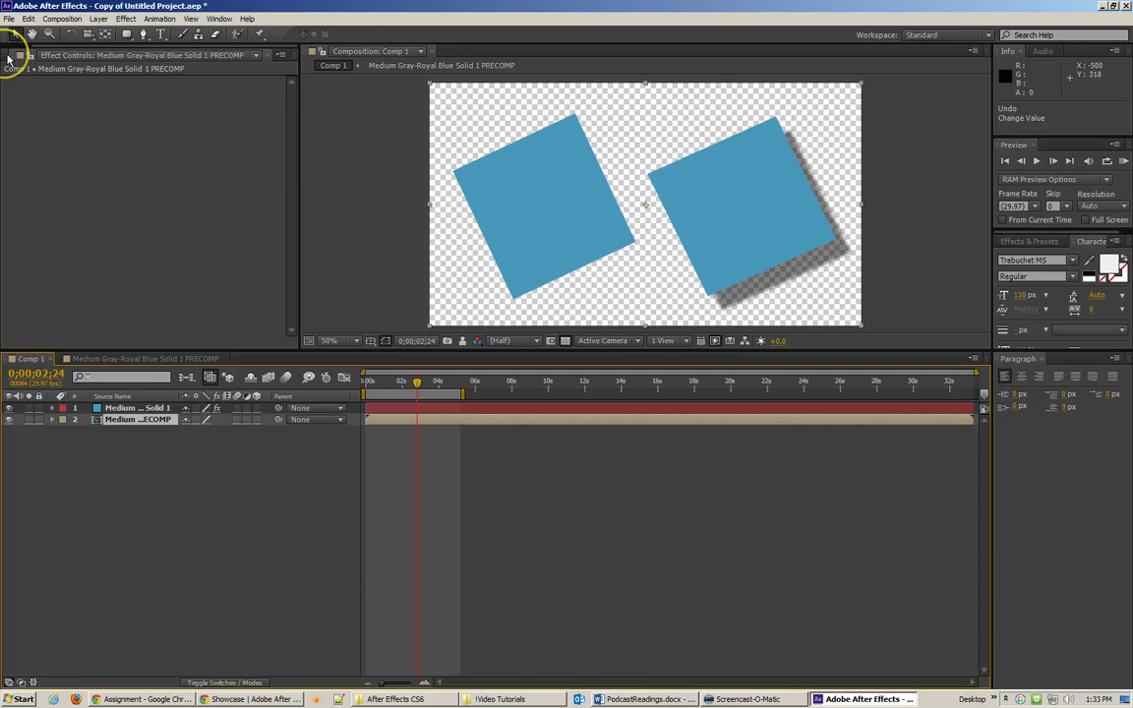
left_click(17, 55)
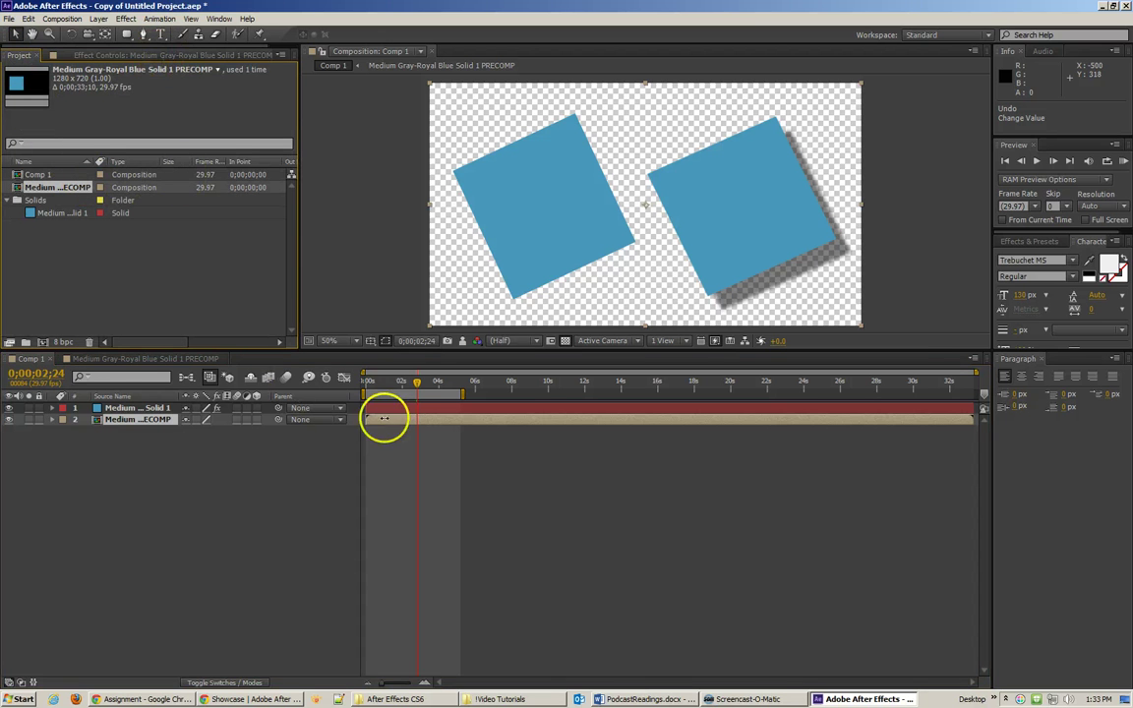
left_click_drag(417, 381, 381, 381)
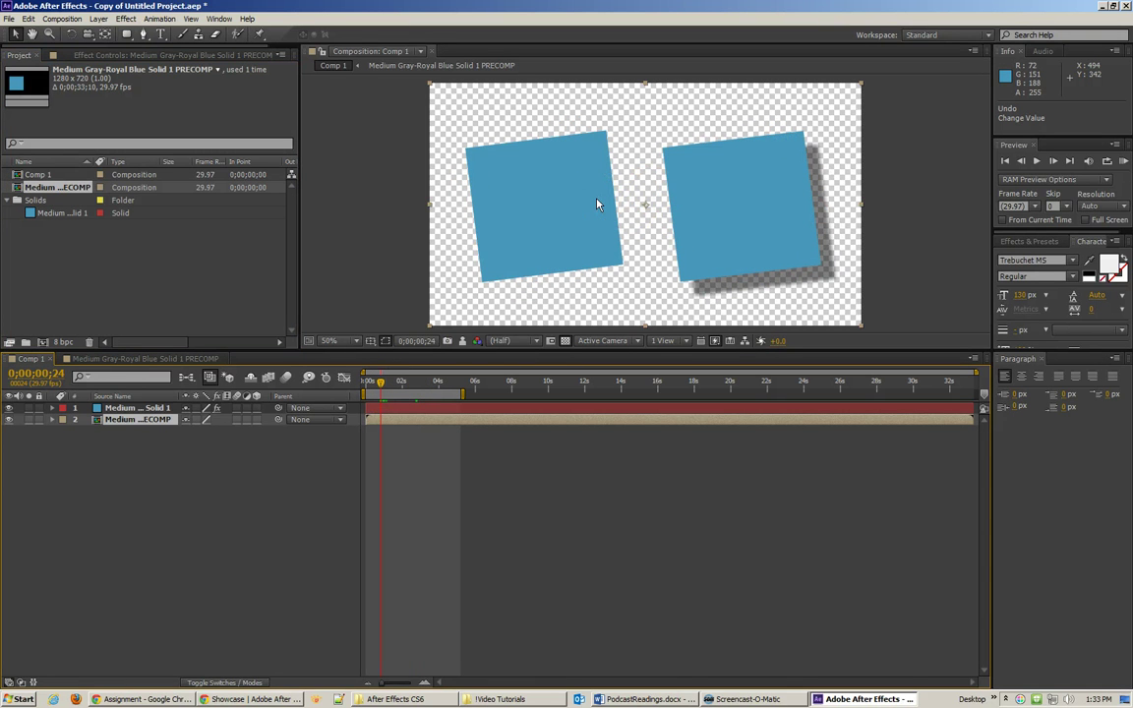
- Paste the Drop Shadow effect onto the left solid's precomp layer in Comp 1
left_click(177, 417)
left_click_drag(633, 215, 576, 235)
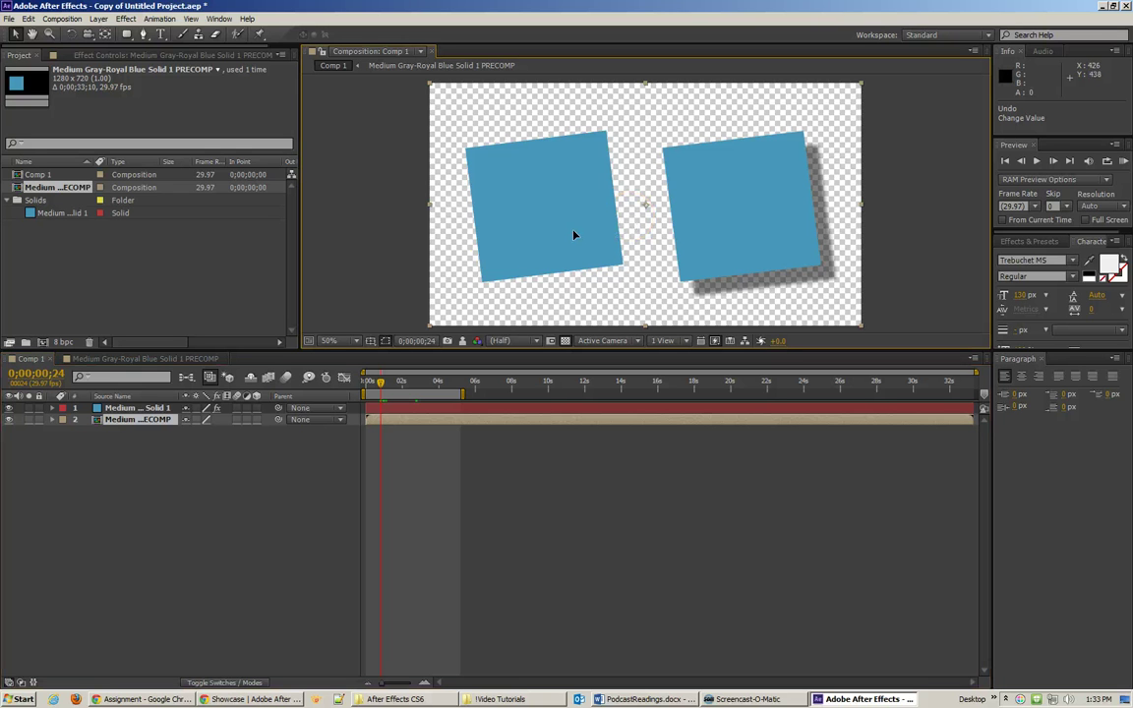
left_click(139, 419)
left_click_drag(140, 422, 98, 423)
left_click(114, 421)
left_click(119, 411, "shift")
left_click(120, 415)
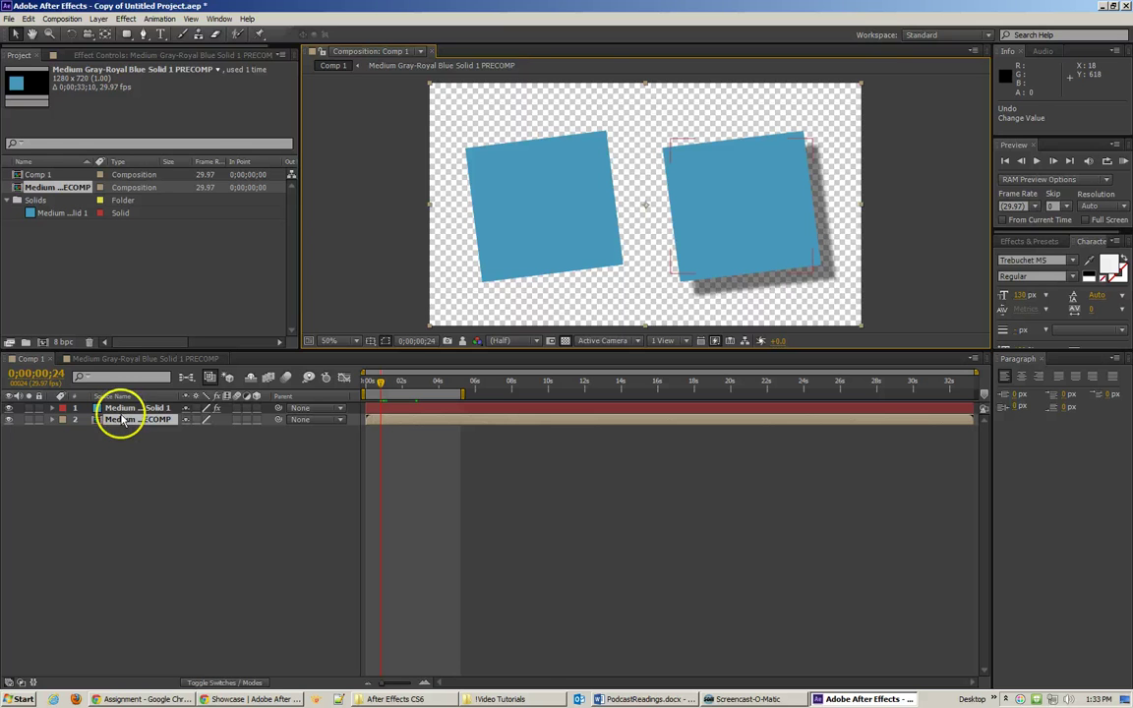
left_click(124, 421)
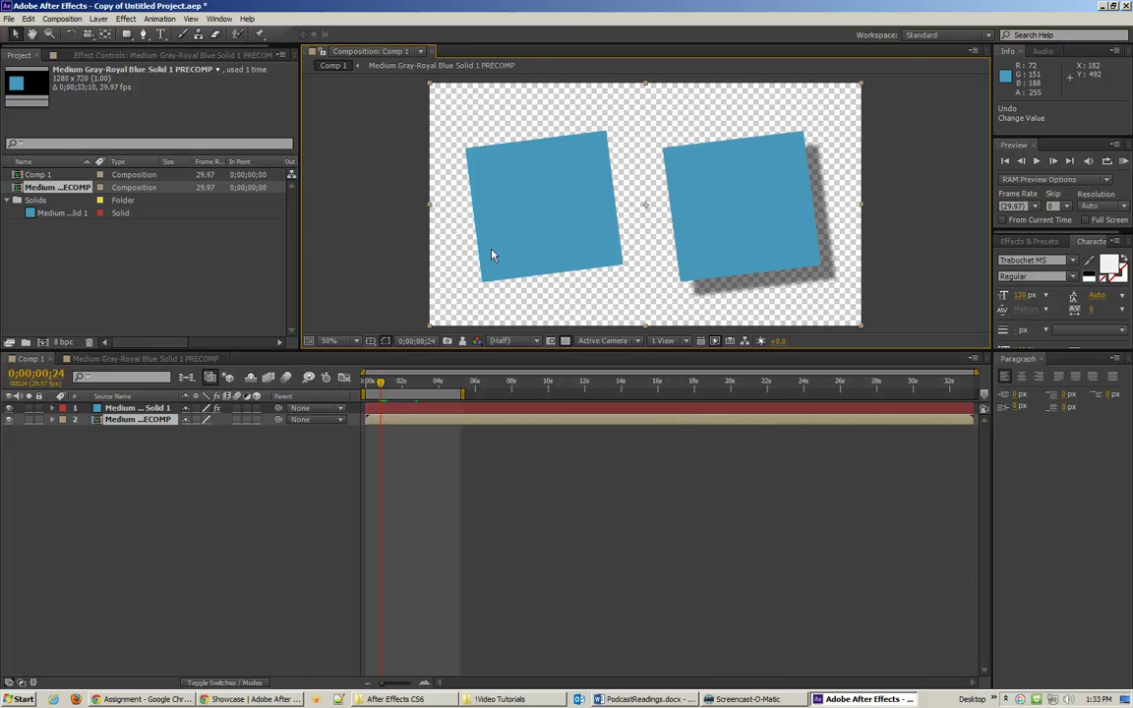
key("ctrl+v")
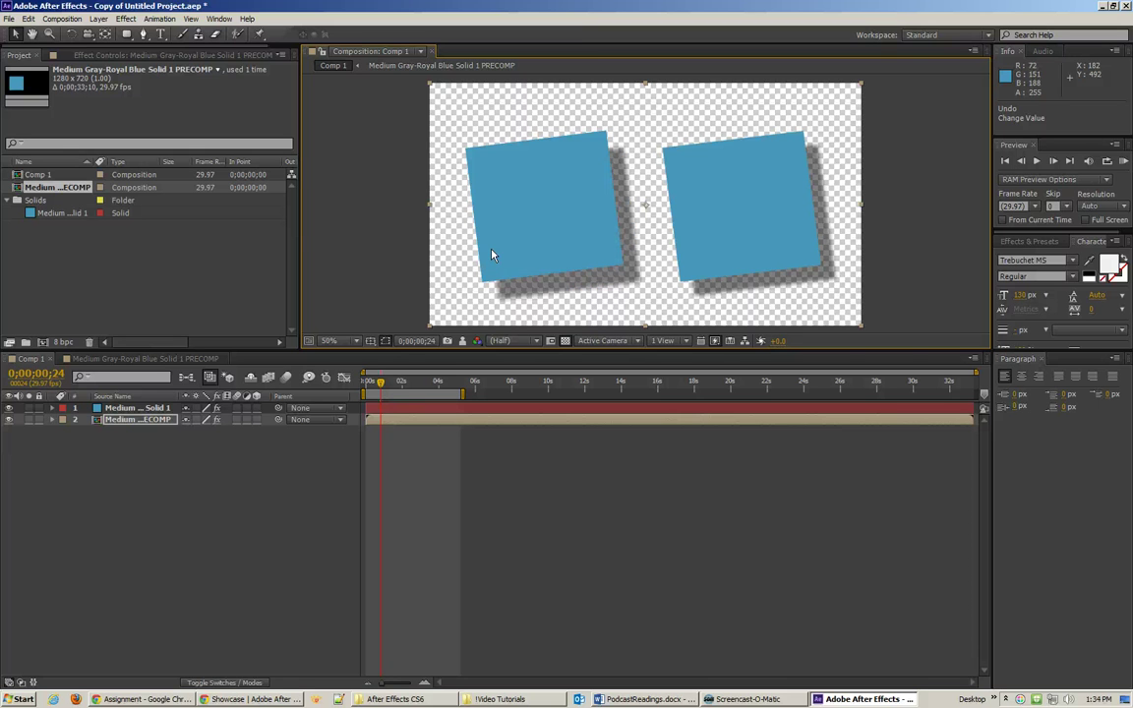
- Scrub the animation to 0;00;02;14 and reveal the right solid's Scale property
left_click_drag(380, 383, 411, 384)
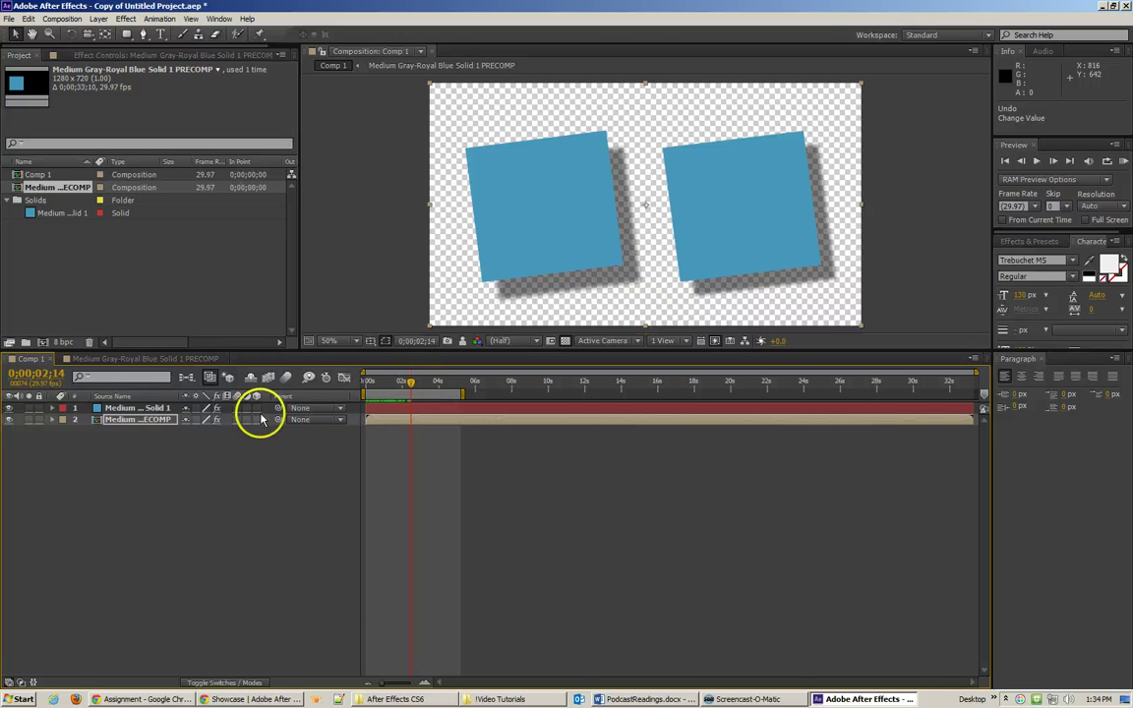
left_click(139, 408)
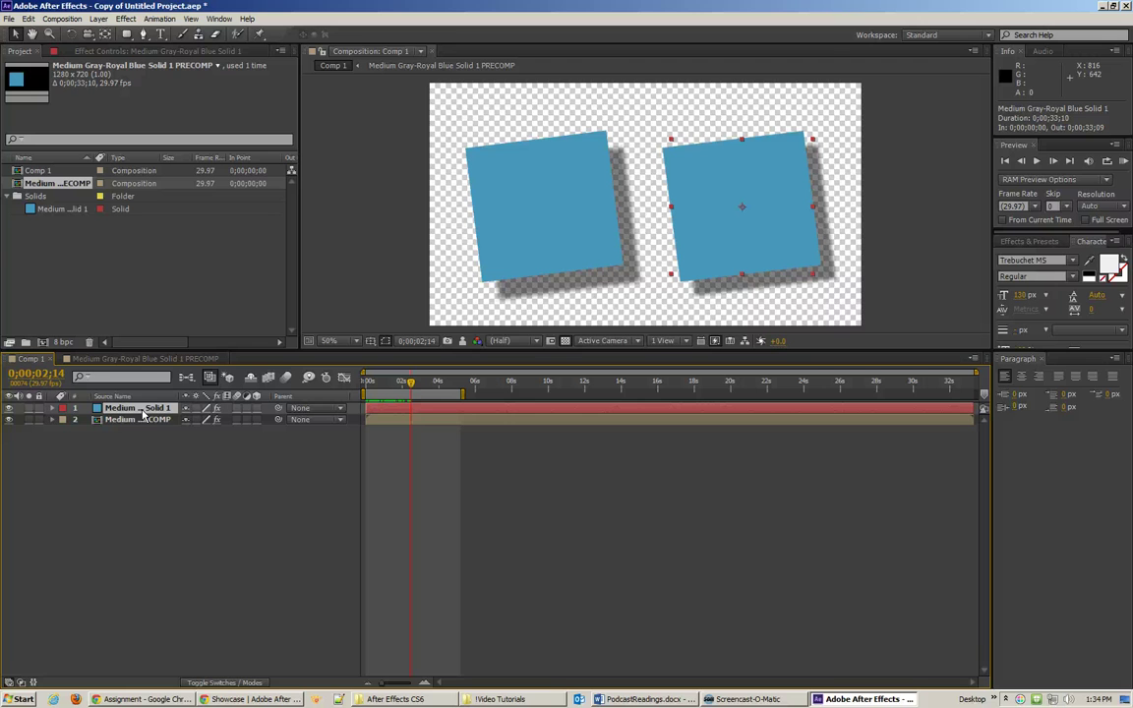
key("s")
left_click(202, 421)
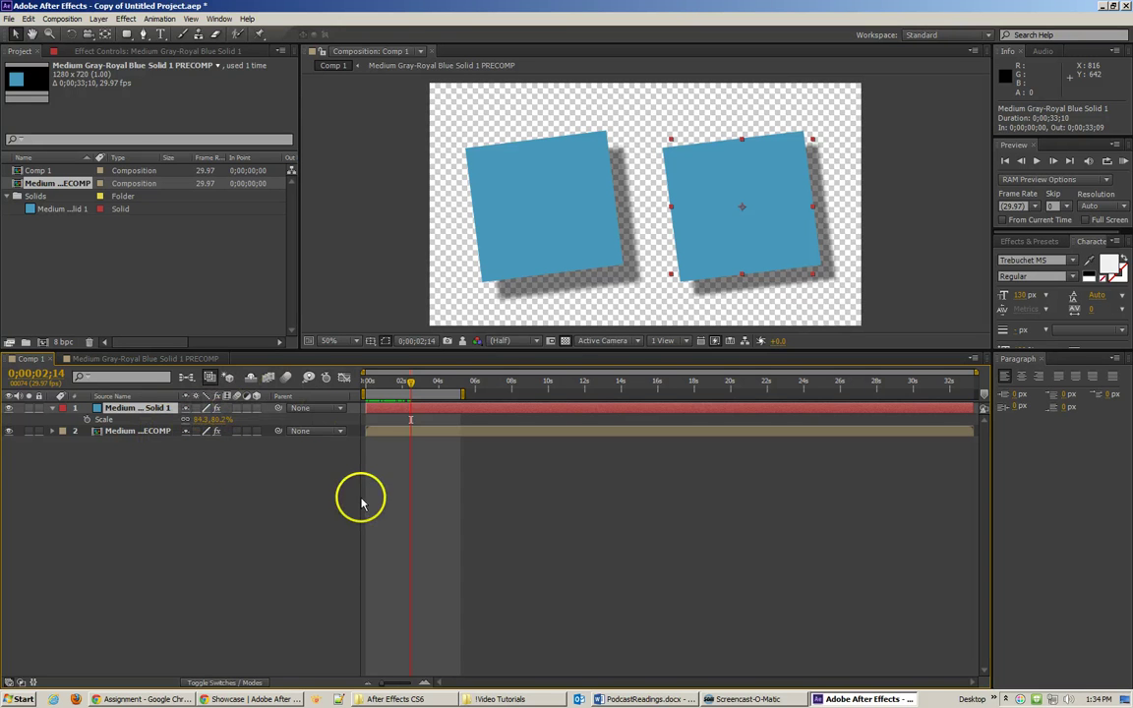
- Check the solid inside the precomp, return to Comp 1 and select the precomp and right solid layers in turn
left_click(164, 360)
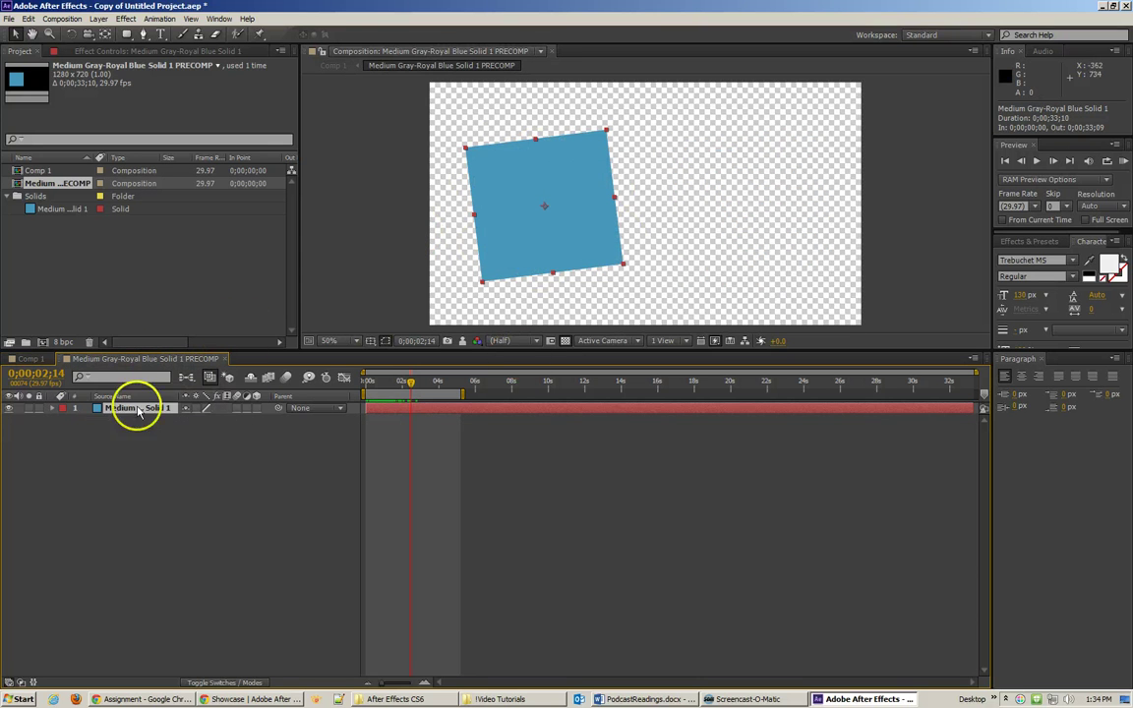
left_click(33, 360)
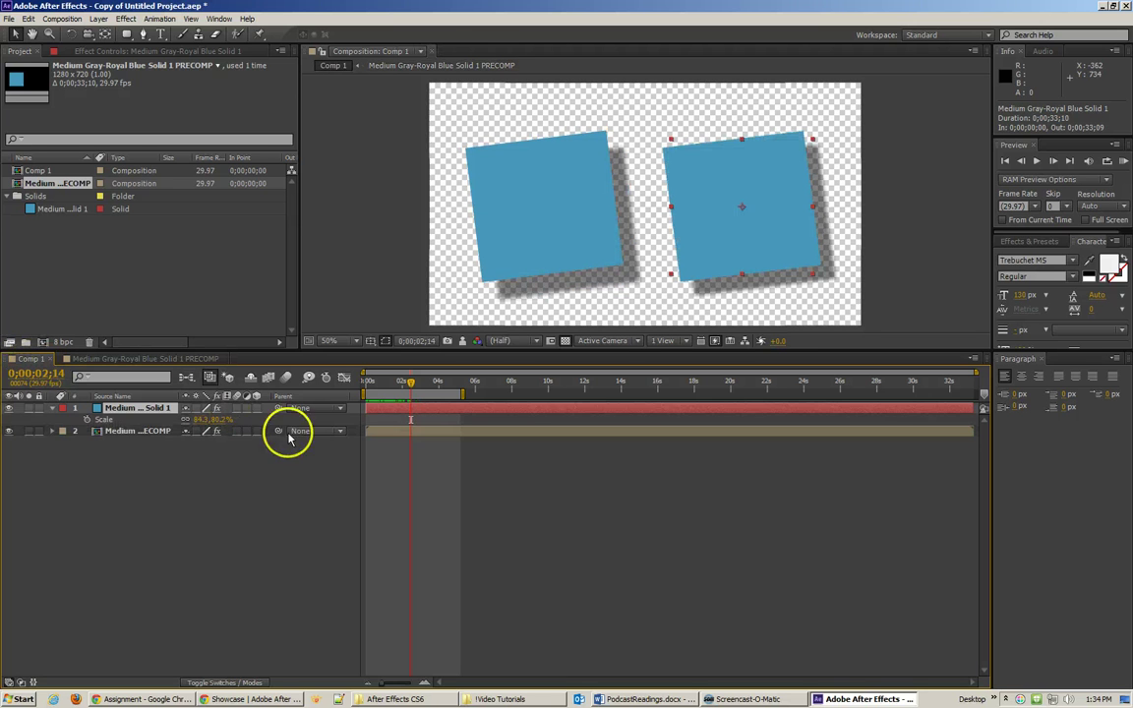
left_click(140, 431)
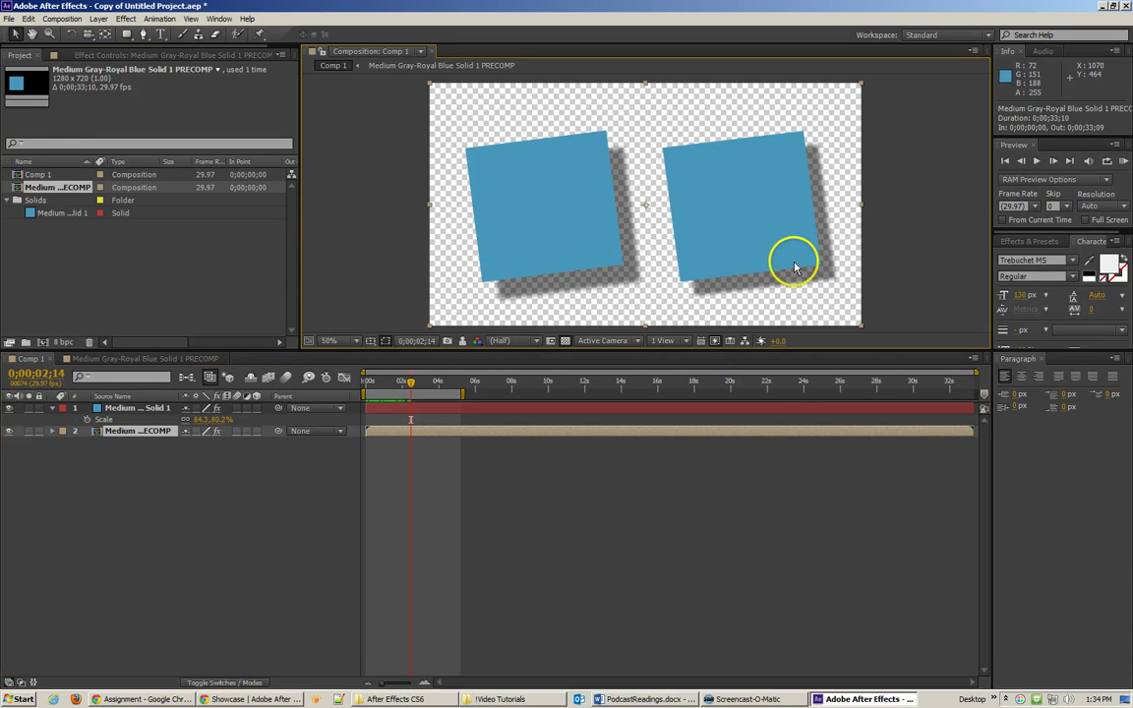
left_click(138, 408)
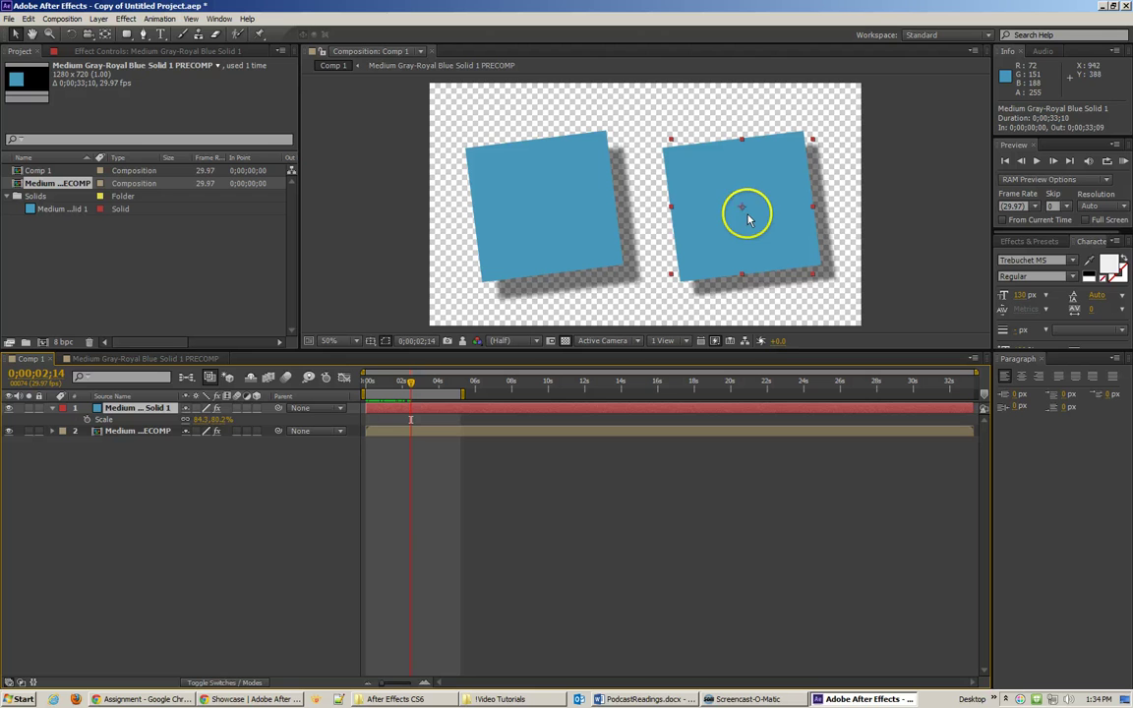
- Expand the right solid's properties to examine its Effects and Transform groups, ending with the precomp layer selected
left_click(52, 407)
left_click(53, 408)
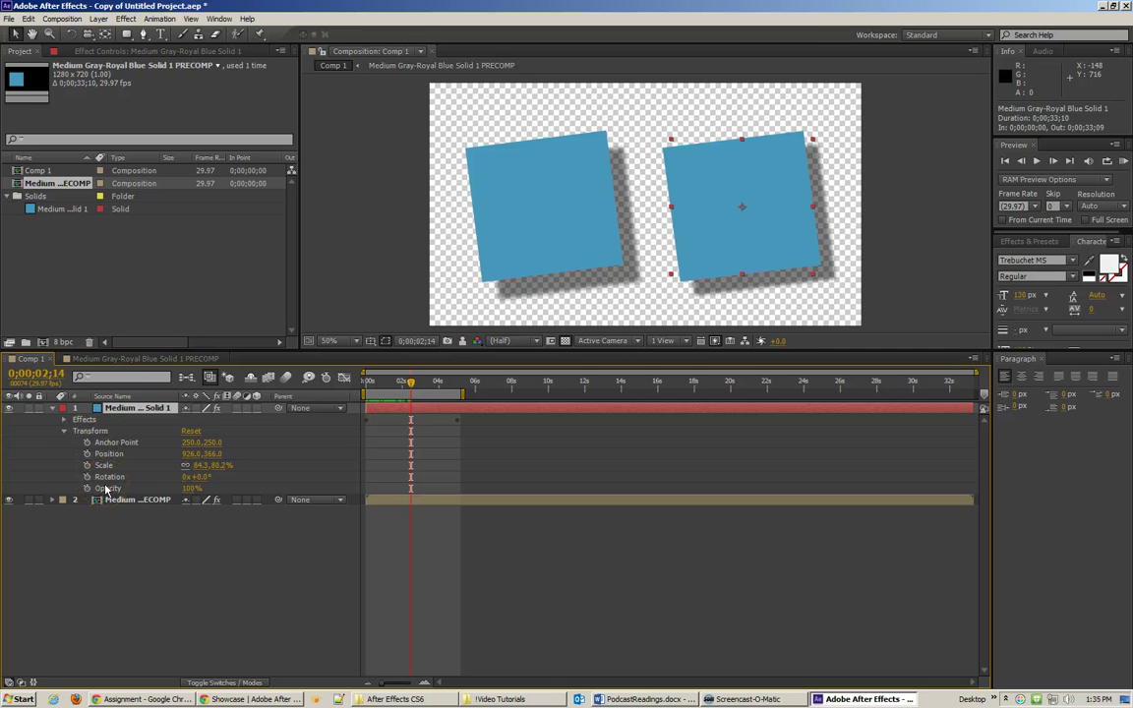
left_click(76, 409)
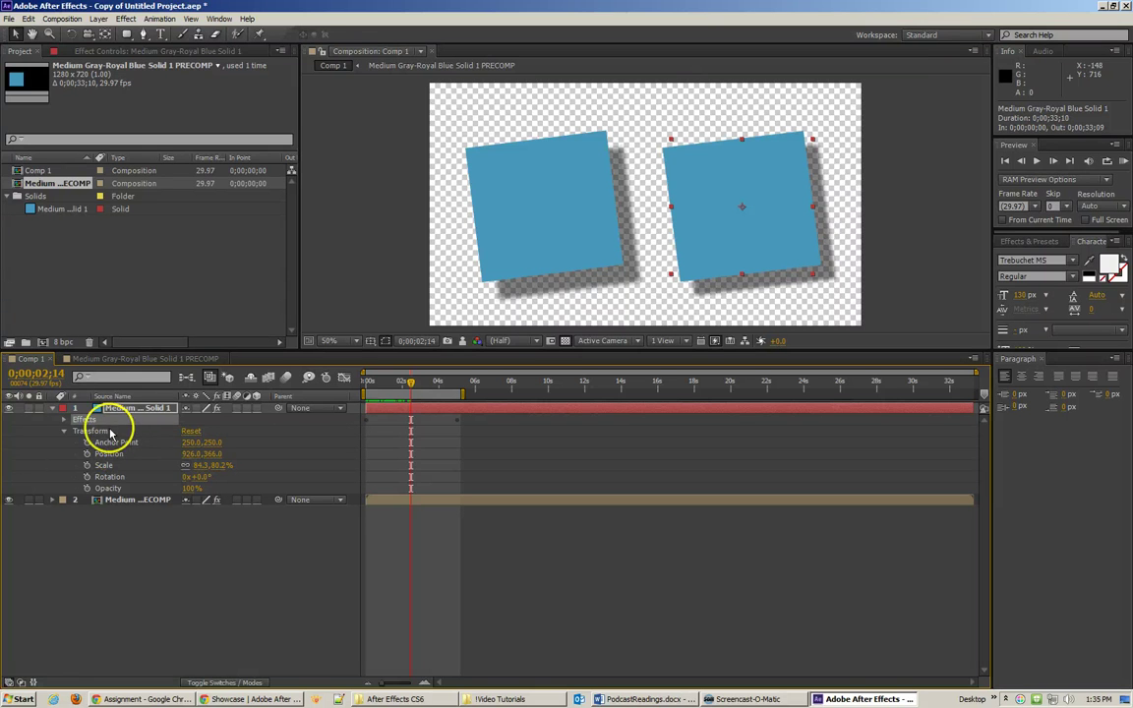
left_click(96, 433)
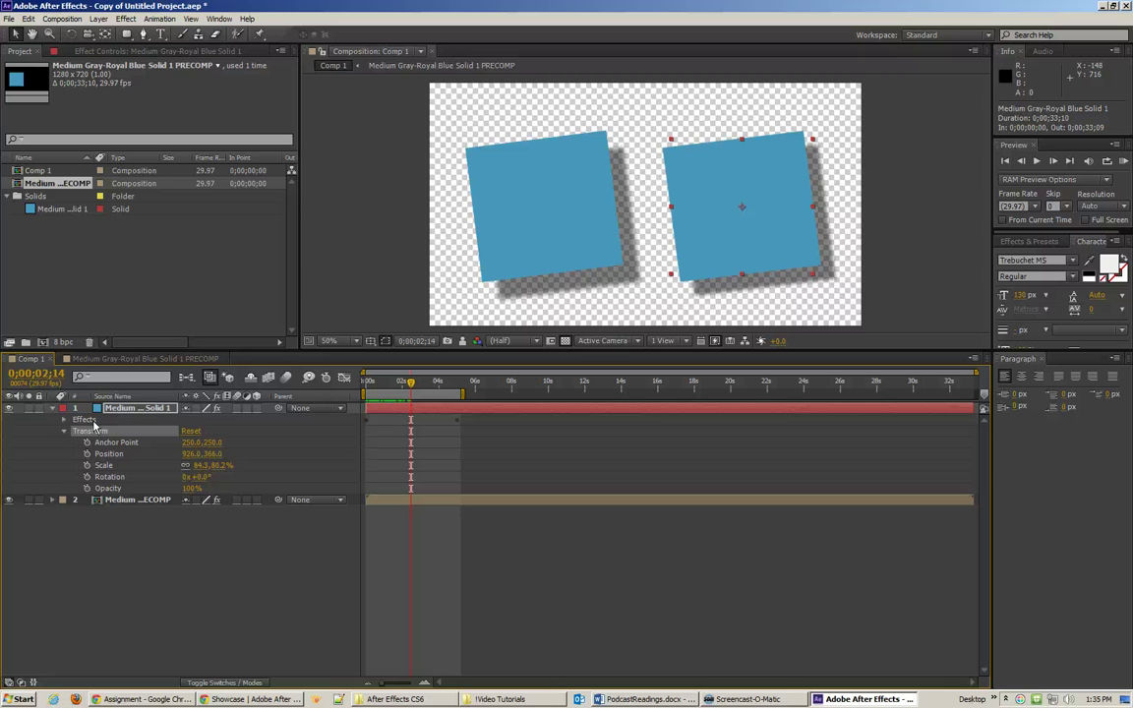
left_click(124, 504)
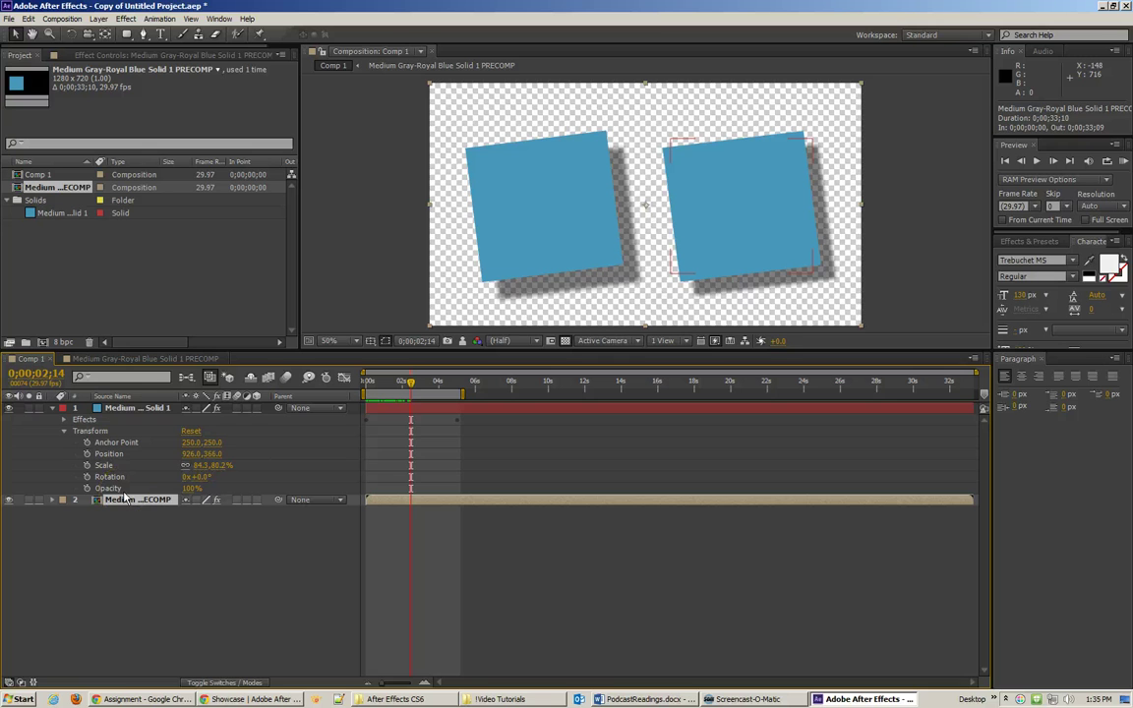